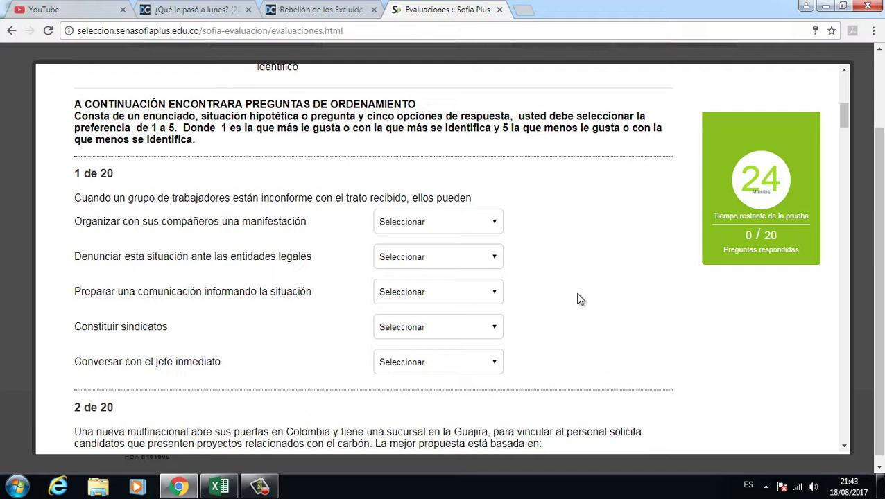
Step: Rank question 1's answers: constituir sindicatos 1, organizar una manifestación 2, conversar con el jefe 3, preparar una comunicación 4, denunciar ante entidades legales 5
click(423, 329)
click(391, 354)
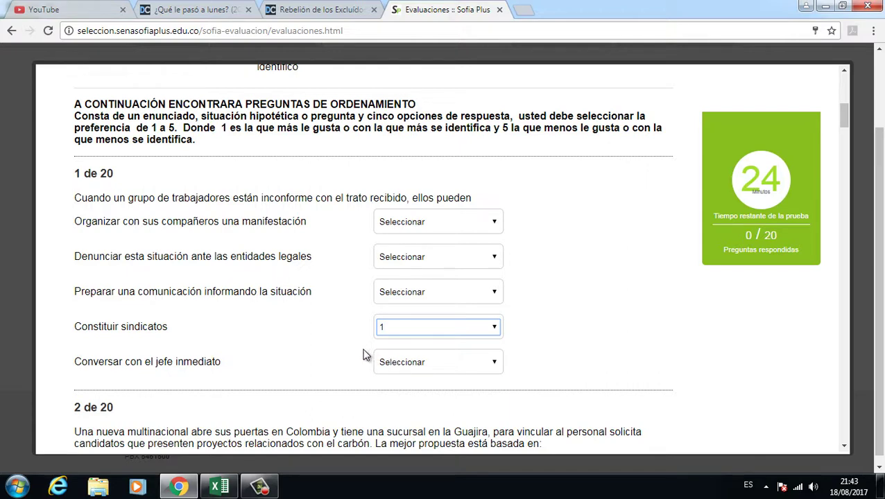
click(399, 231)
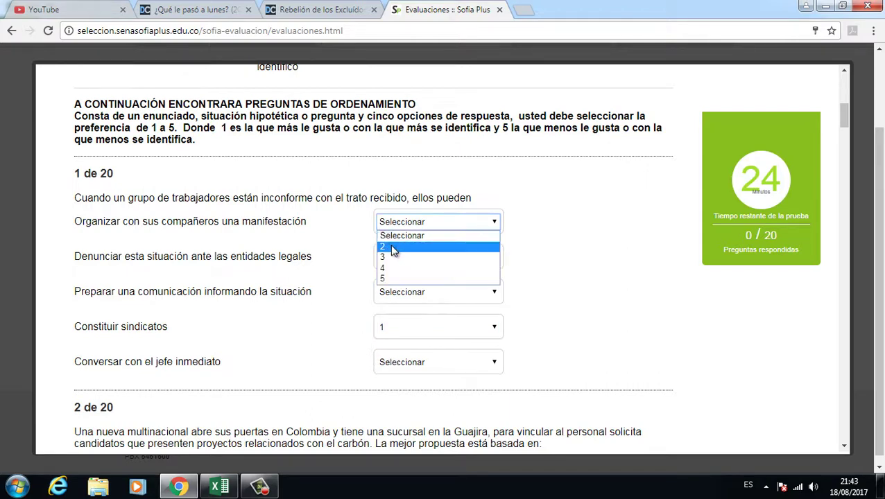
click(392, 247)
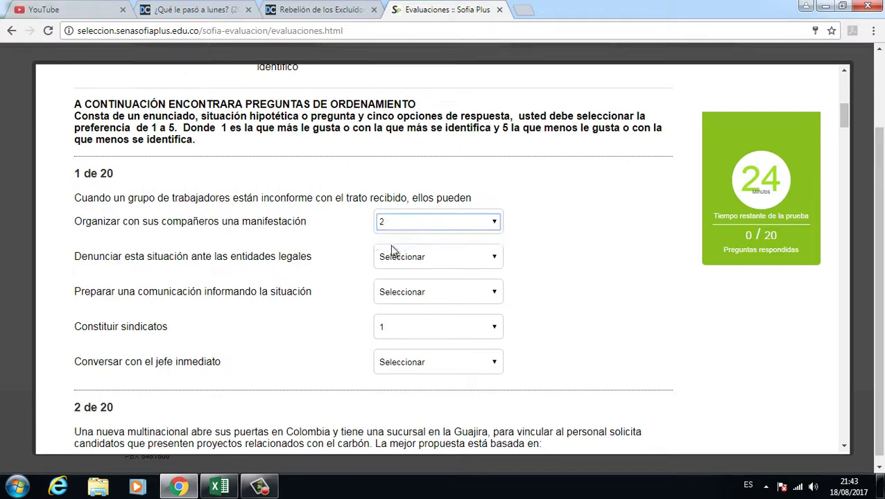
click(400, 367)
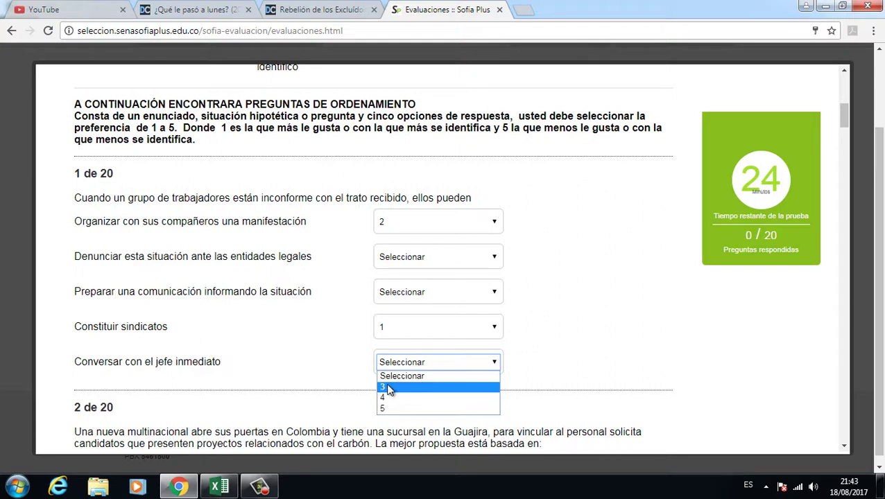
click(390, 387)
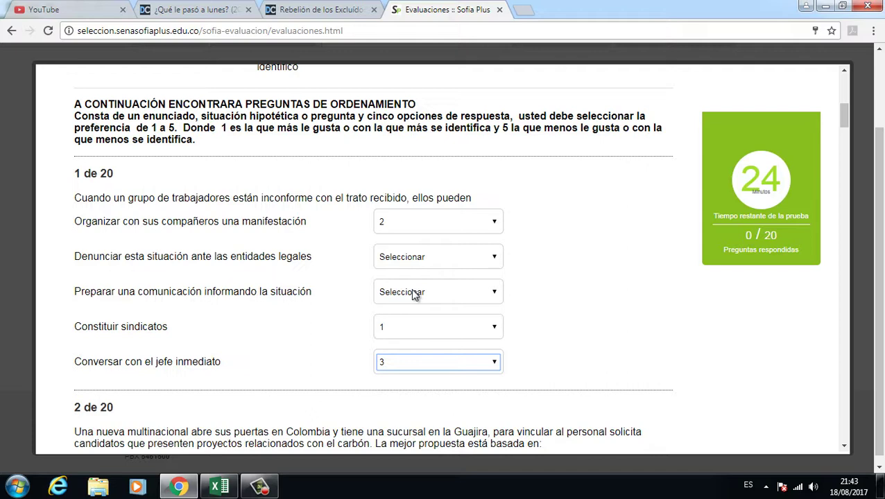
click(411, 289)
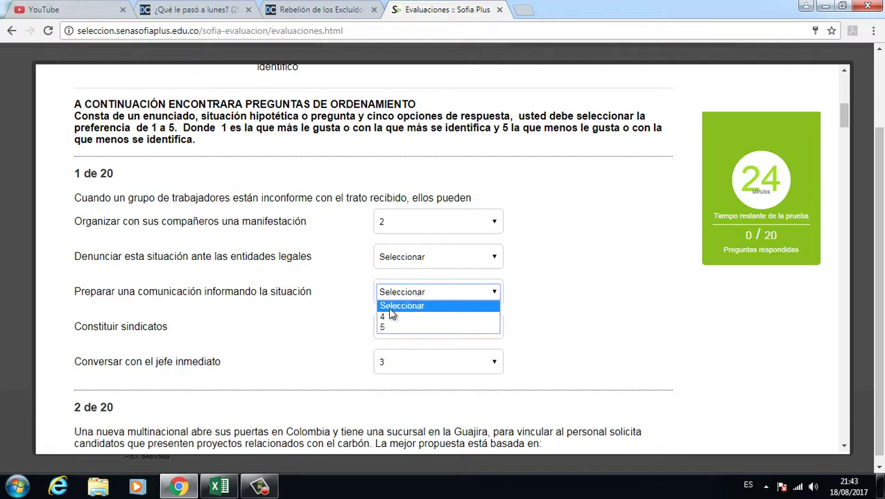
click(385, 318)
click(403, 263)
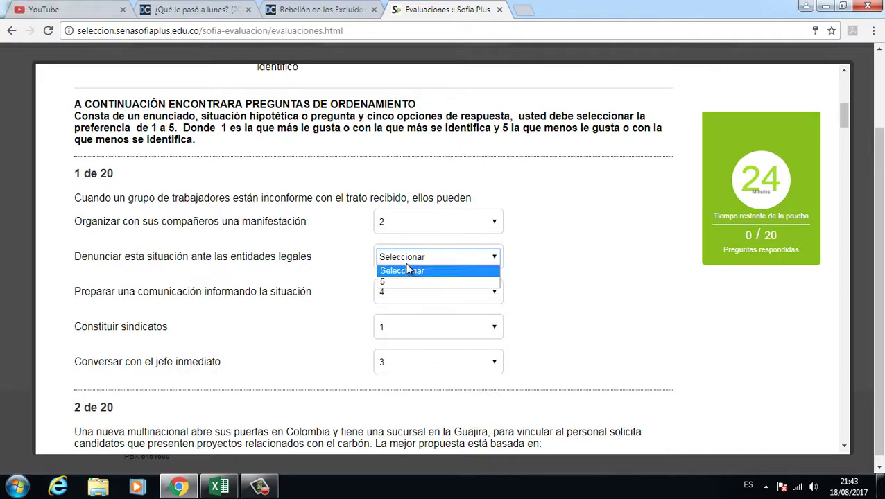
click(394, 282)
Step: Rank question 2's coal proposals: extracción en la mina 1, manejo en Colombia 2, proceso de transporte 3, exportación 4, importación 5
scroll(540, 285, down, 4)
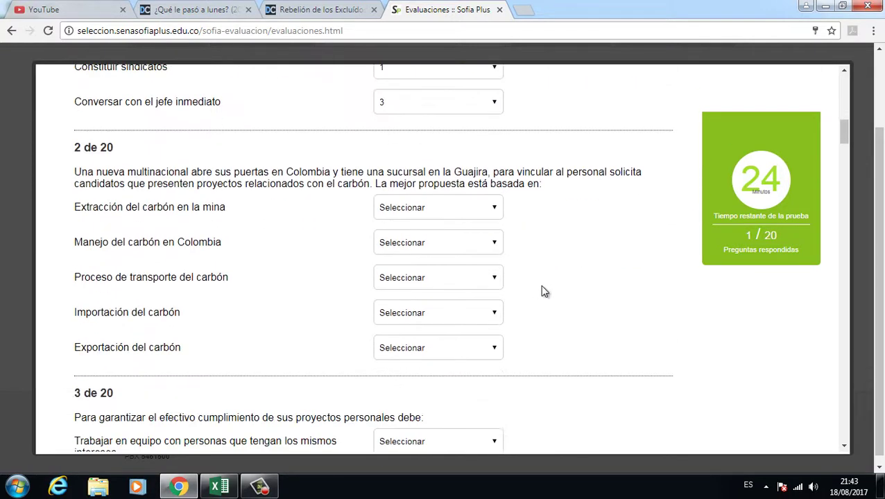
scroll(540, 285, down, 1)
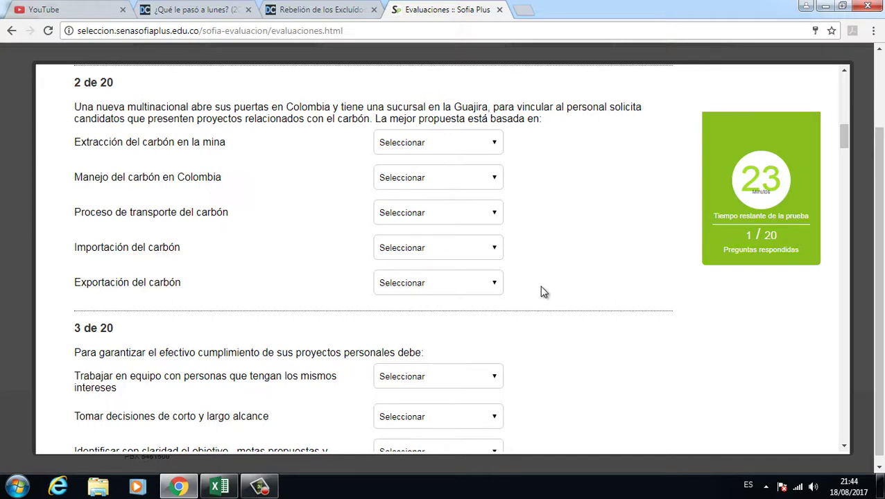
click(431, 248)
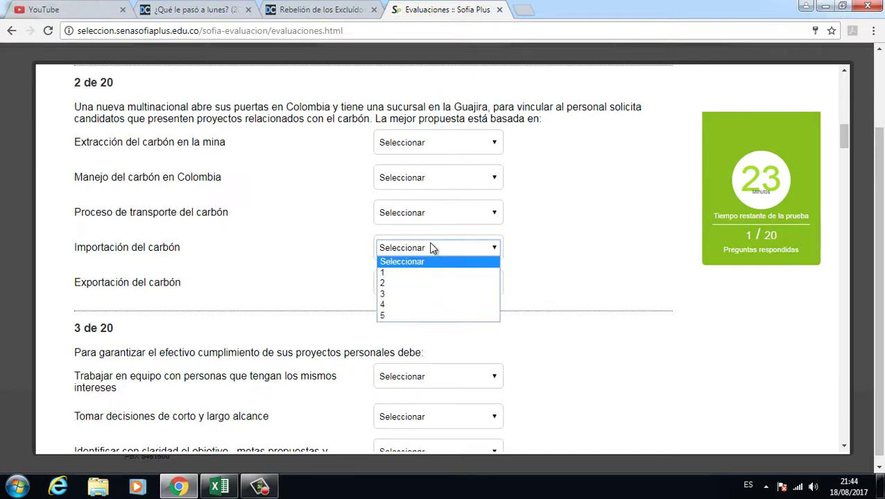
click(388, 316)
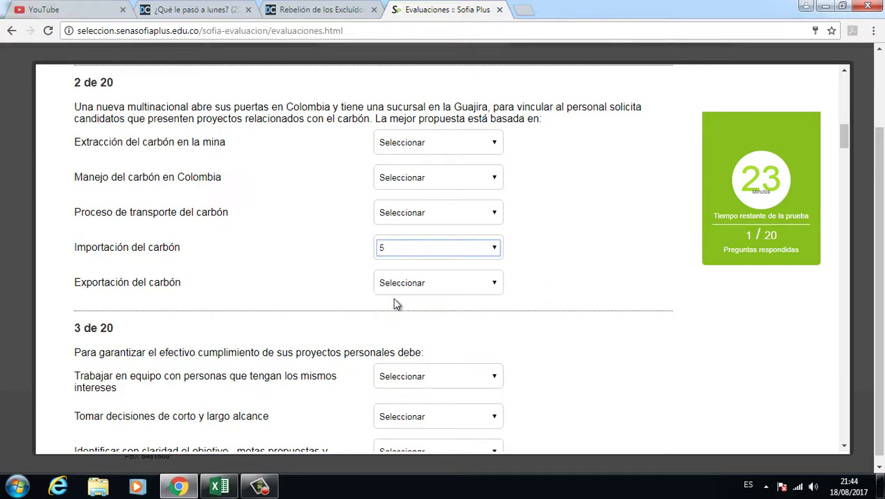
click(409, 285)
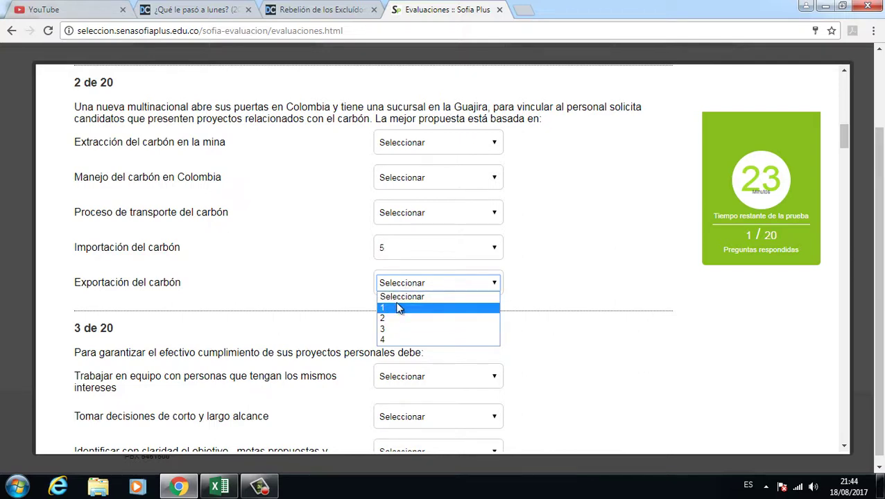
click(417, 144)
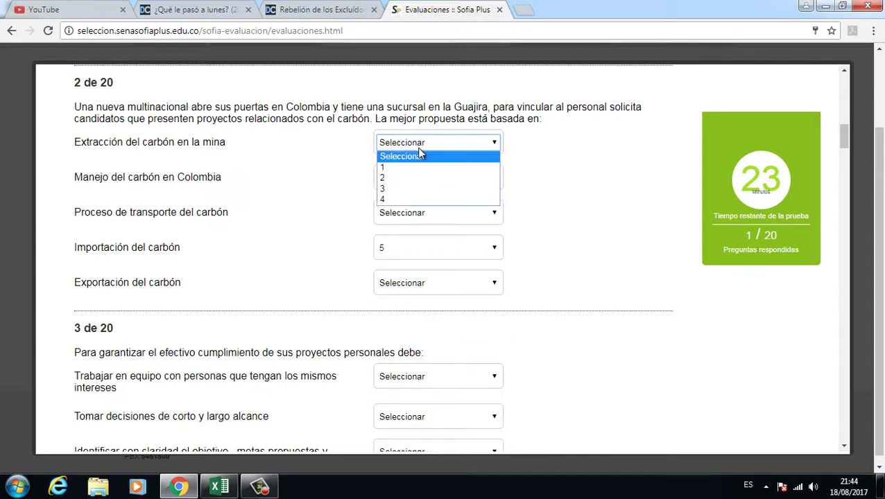
click(409, 168)
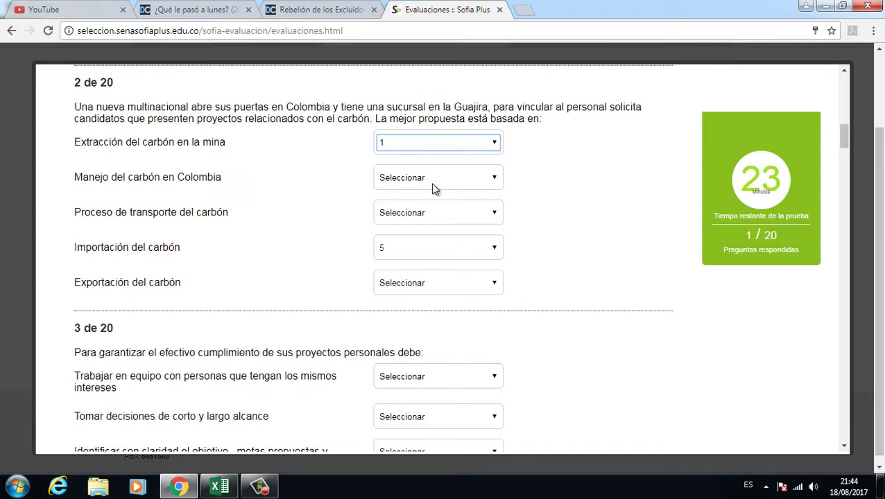
click(432, 180)
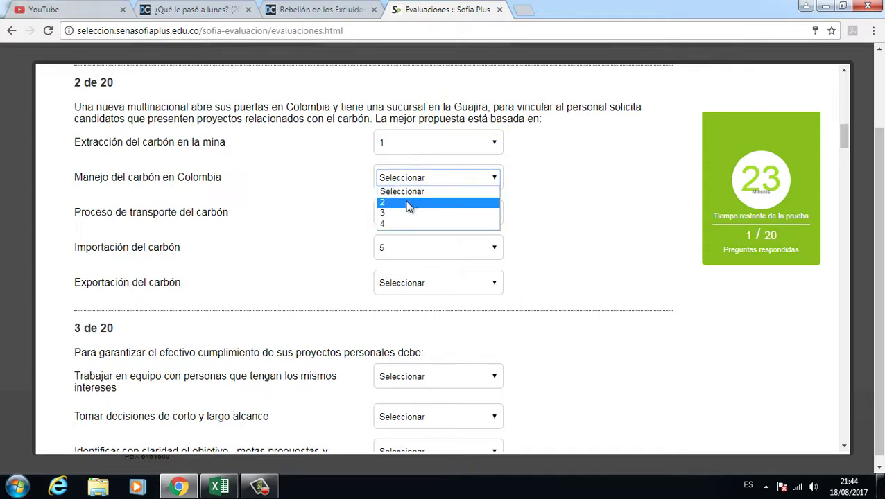
click(407, 205)
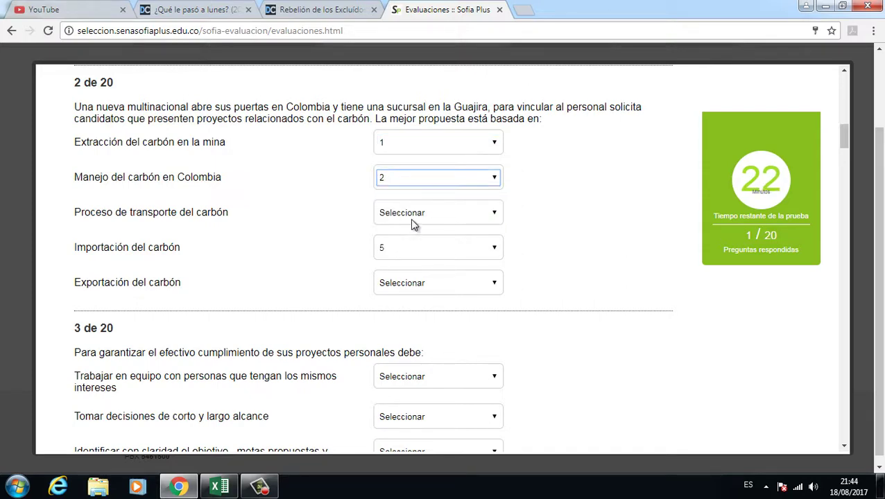
click(410, 218)
click(398, 238)
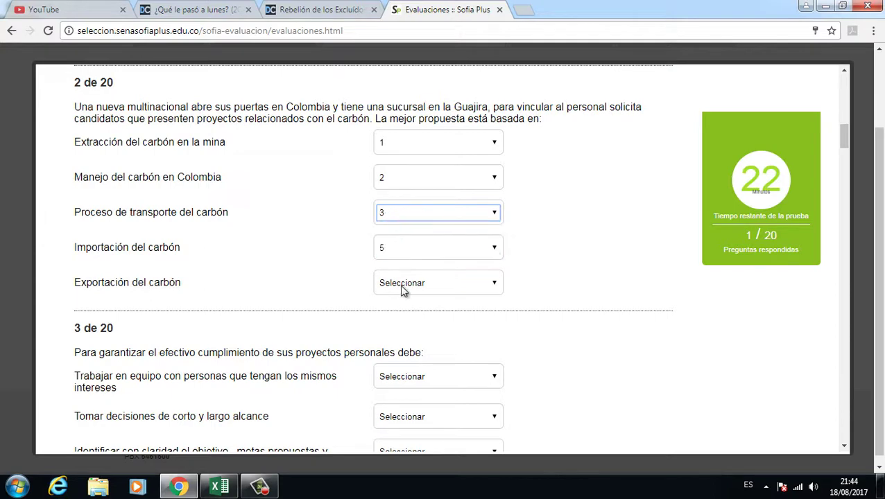
click(401, 287)
click(386, 309)
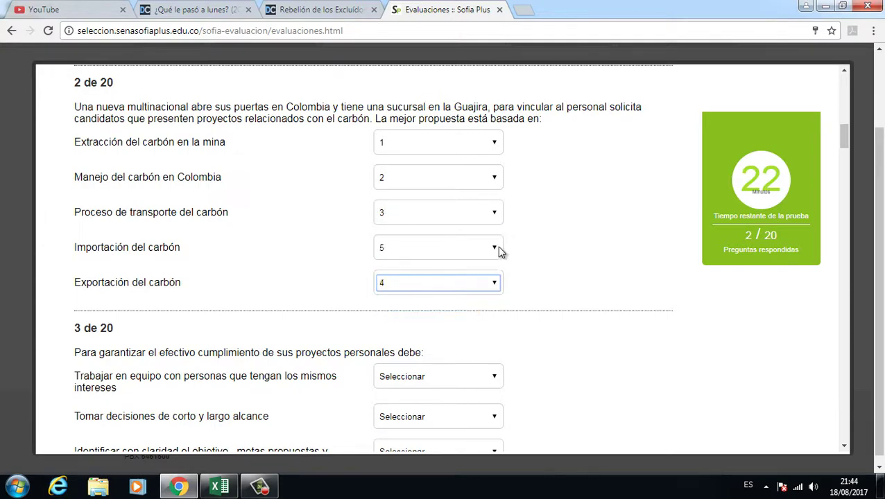
Step: Rank question 3's answers: identificar el objetivo 1, verificar el avance 2, cambiar estrategias 3, tomar decisiones 4, trabajar en equipo 5
scroll(529, 254, down, 2)
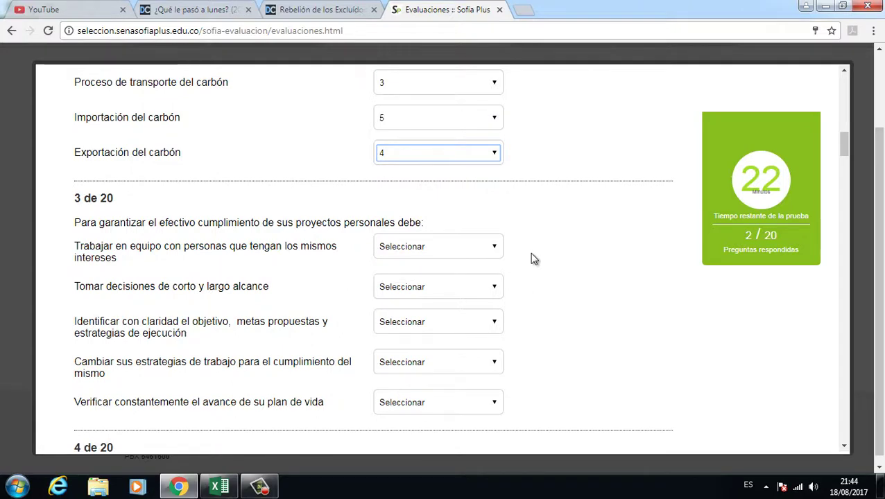
scroll(534, 259, down, 1)
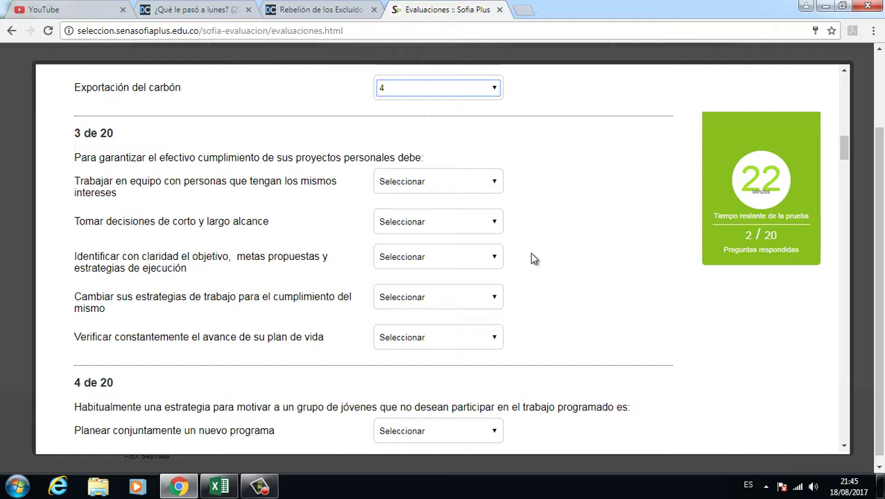
click(389, 267)
click(397, 278)
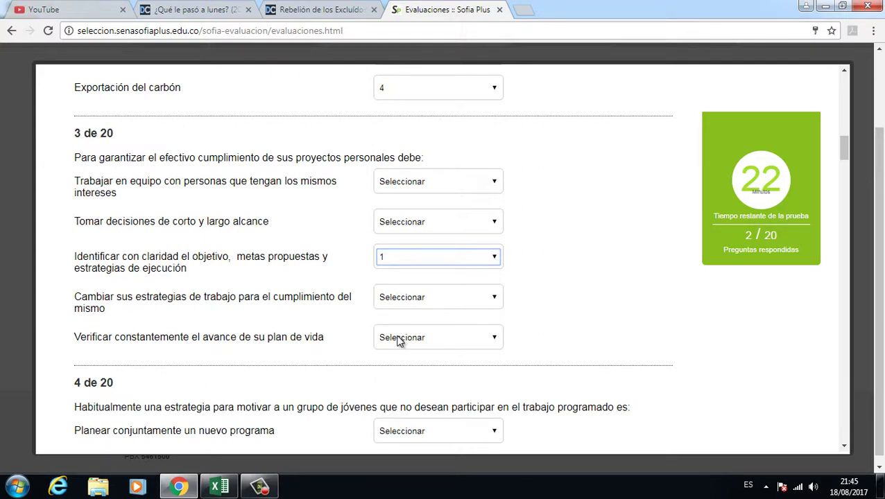
click(399, 340)
click(386, 366)
click(425, 300)
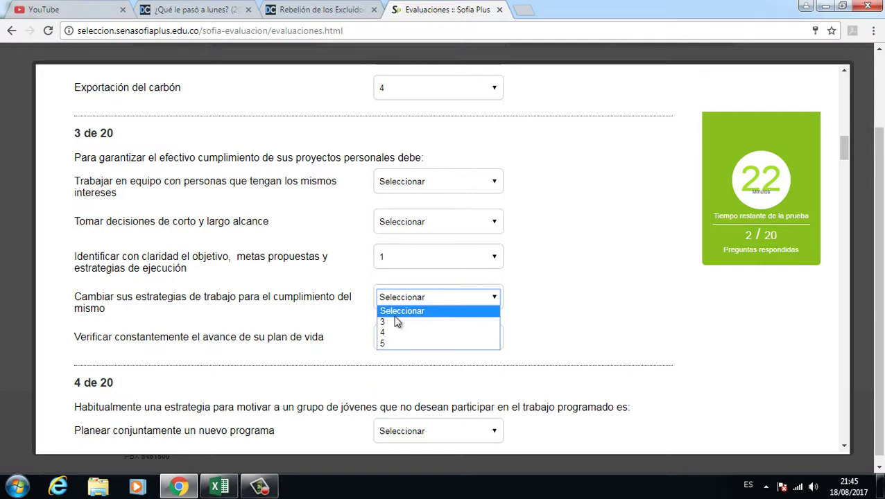
click(390, 320)
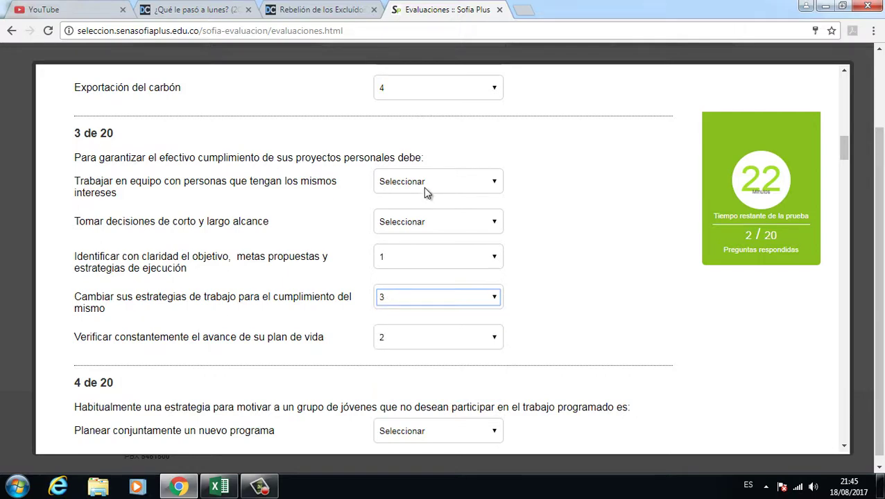
click(415, 220)
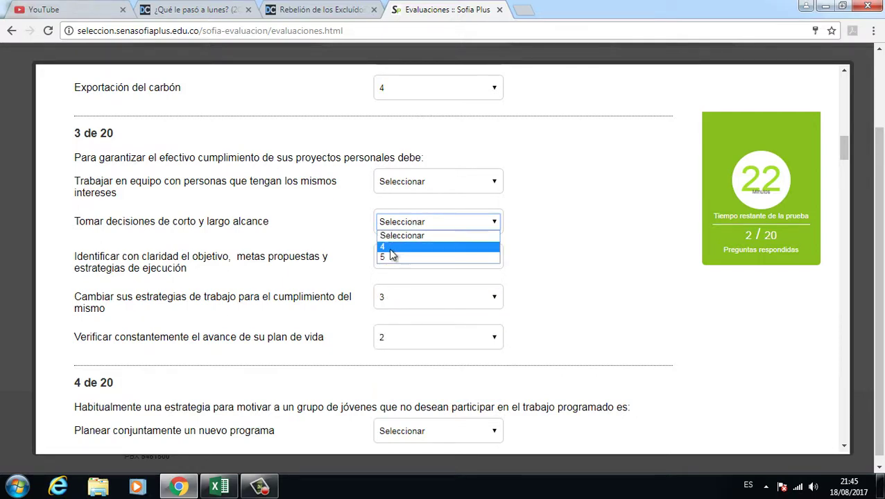
click(389, 253)
click(420, 184)
click(394, 208)
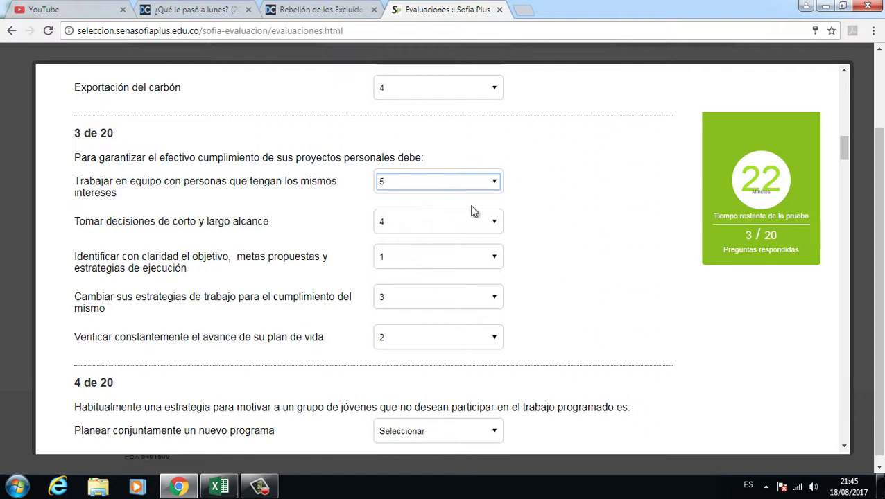
Step: Rank question 4's answers: profundizar en expectativas 1, indagar temas 2, planear un nuevo programa 3, establecer calificación previa 4, dejarlos actuar libremente 5
scroll(525, 227, down, 2)
scroll(525, 226, down, 2)
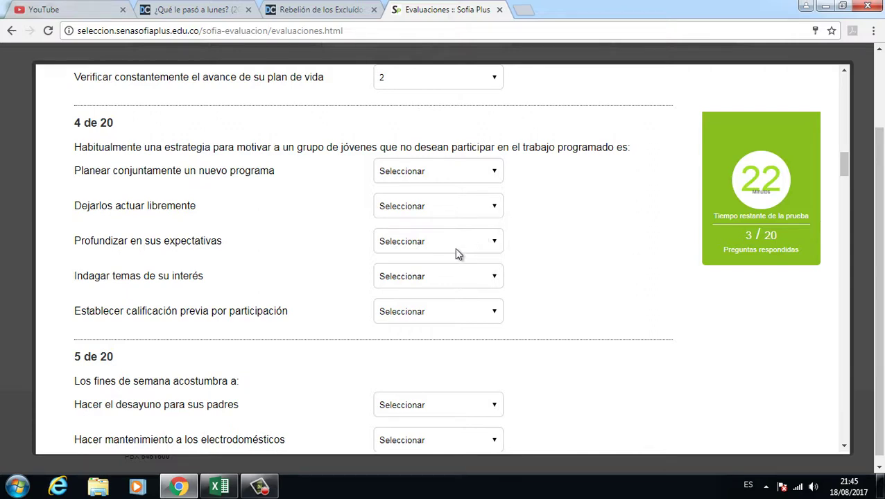
click(416, 249)
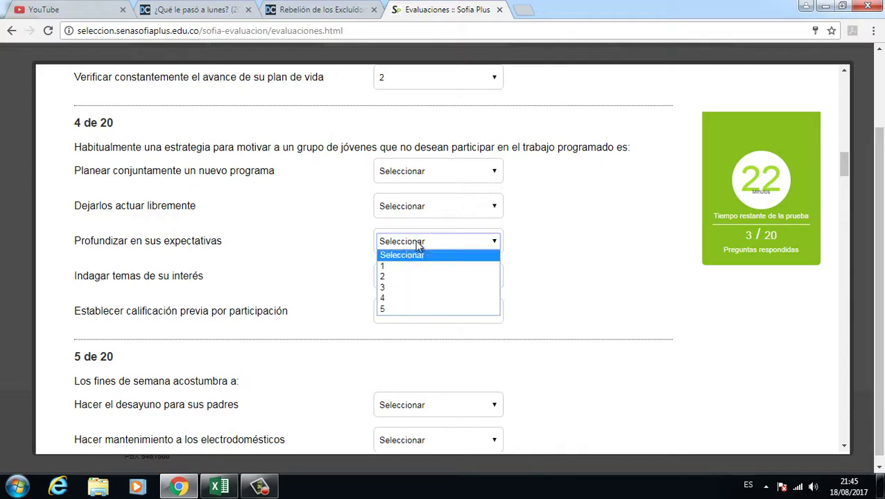
click(398, 269)
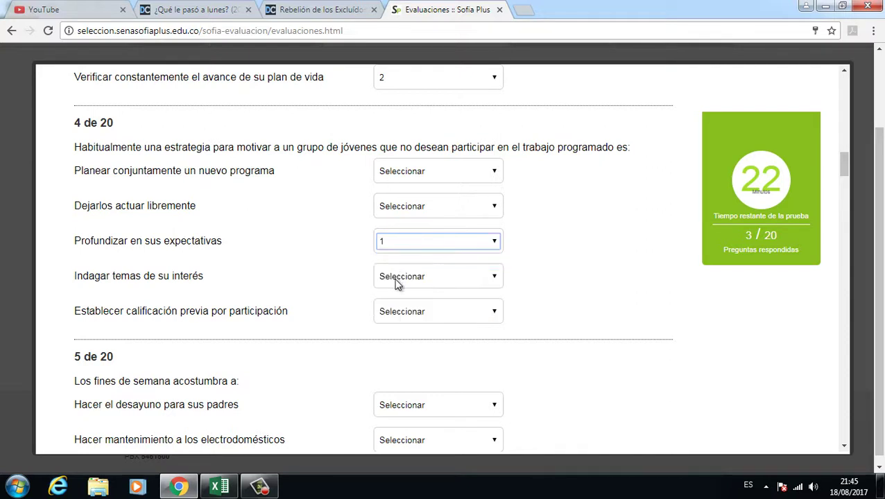
click(399, 284)
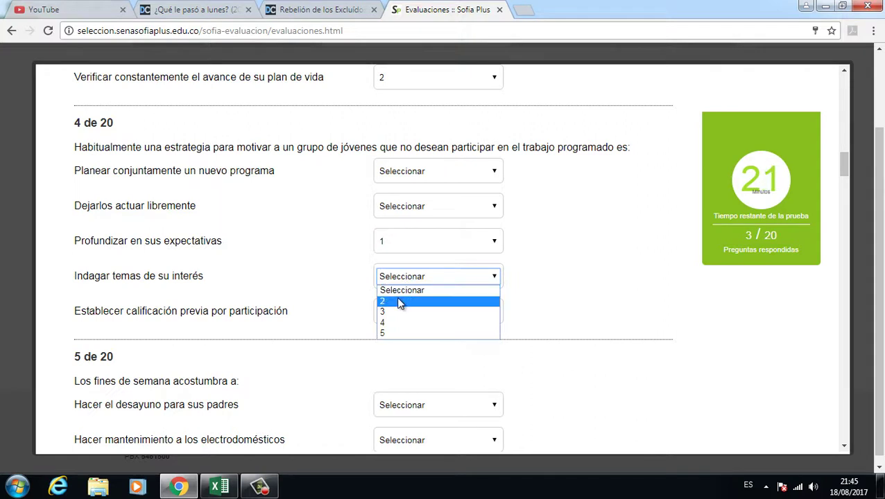
click(401, 302)
click(430, 173)
click(416, 205)
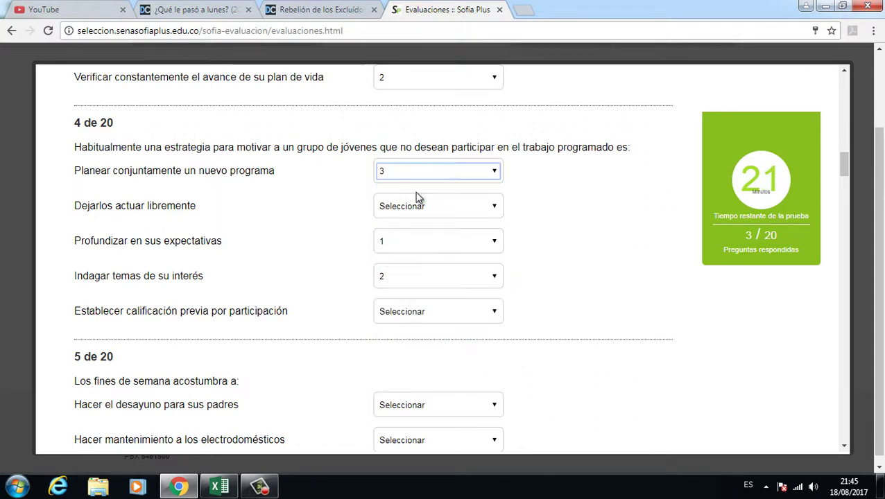
click(412, 210)
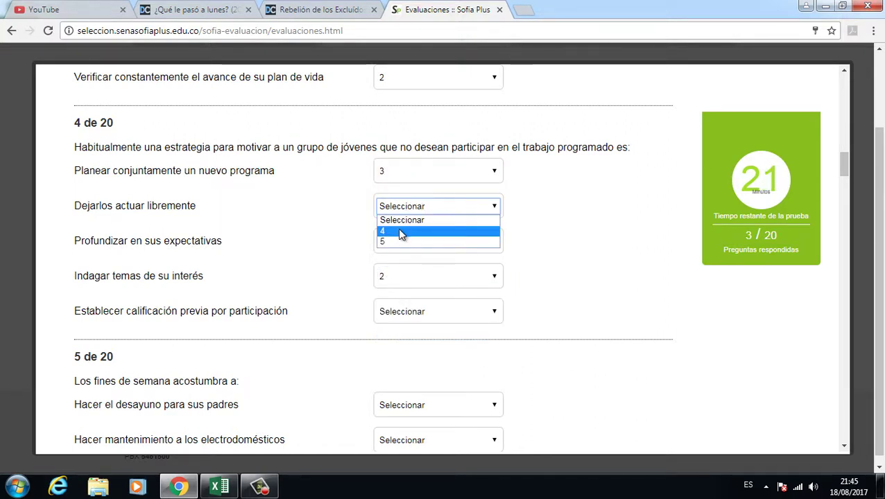
click(401, 242)
click(391, 316)
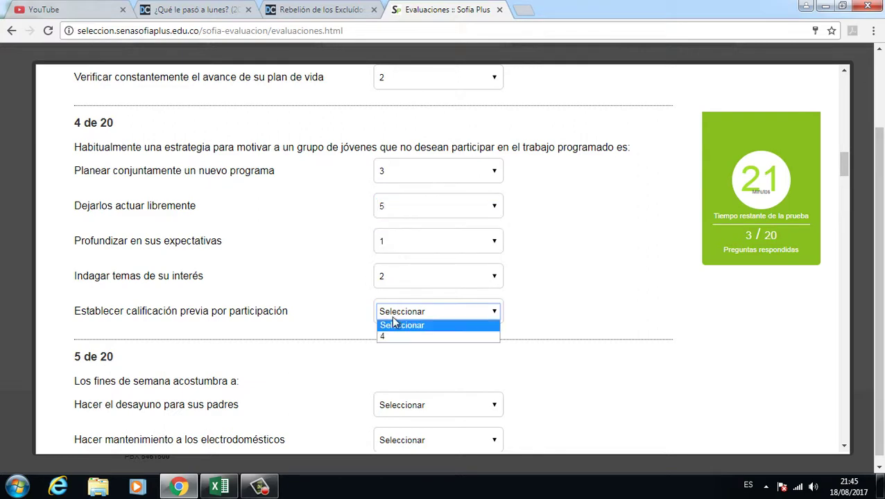
click(385, 339)
Step: Rank question 5's weekend activities: hacer el desayuno 1, mantenimiento a los electrodomésticos 2, visitar centros comerciales 3, realizar bordados 4, diseñar afiches 5
scroll(528, 230, down, 3)
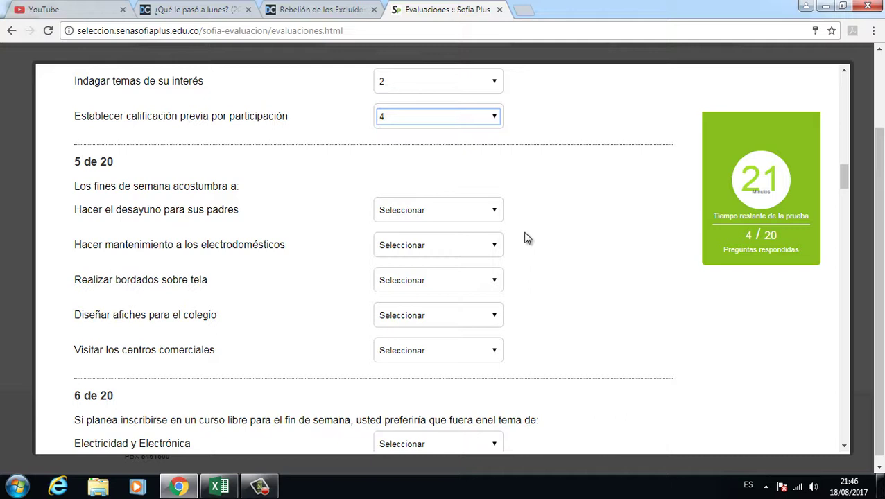
click(409, 208)
click(397, 236)
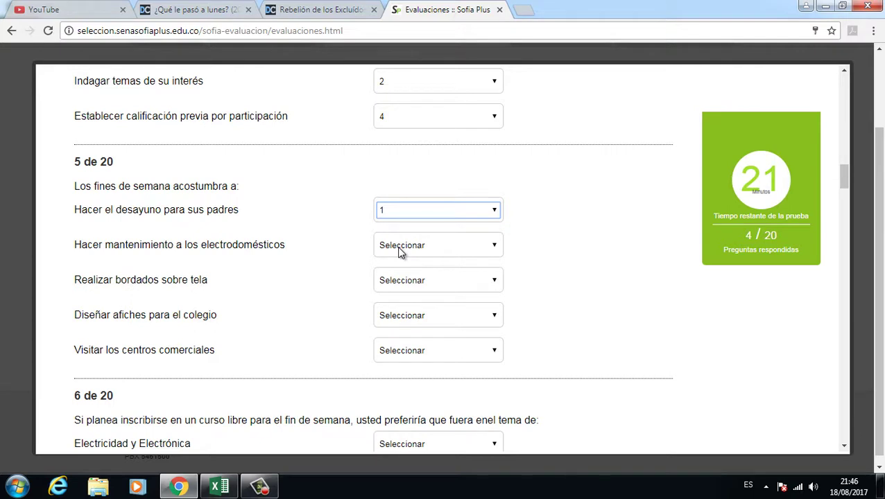
click(389, 280)
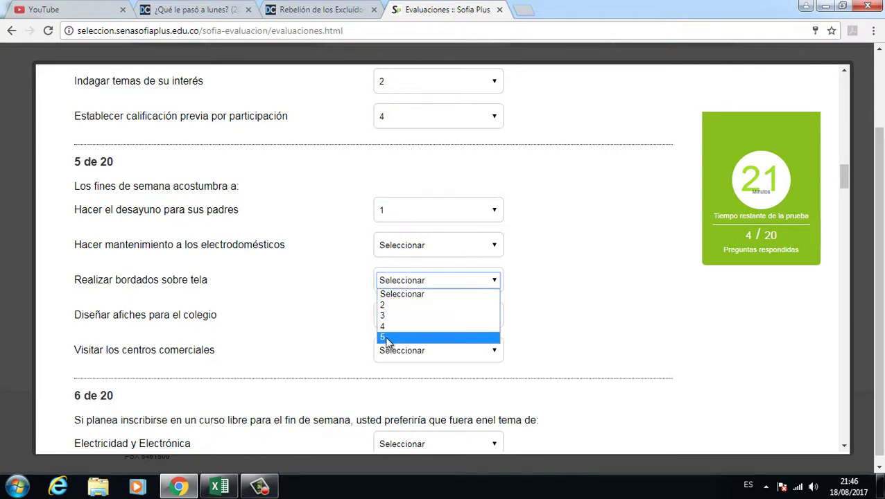
click(390, 329)
click(416, 246)
click(383, 271)
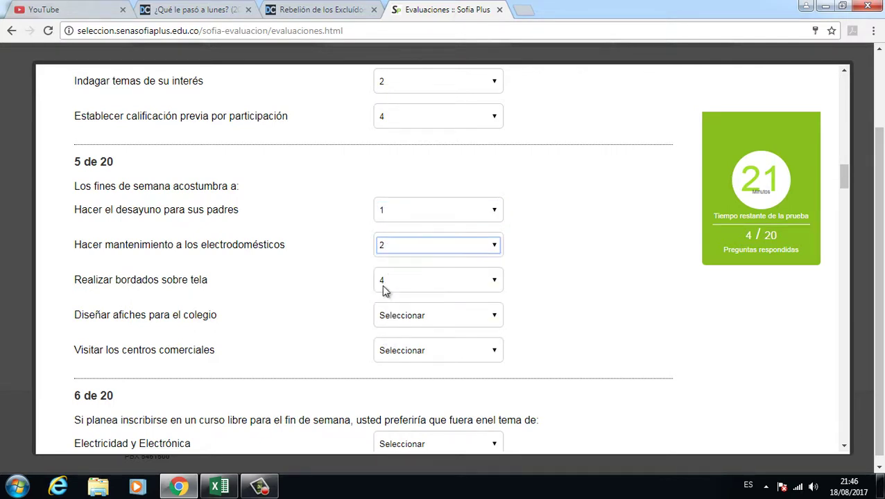
click(405, 316)
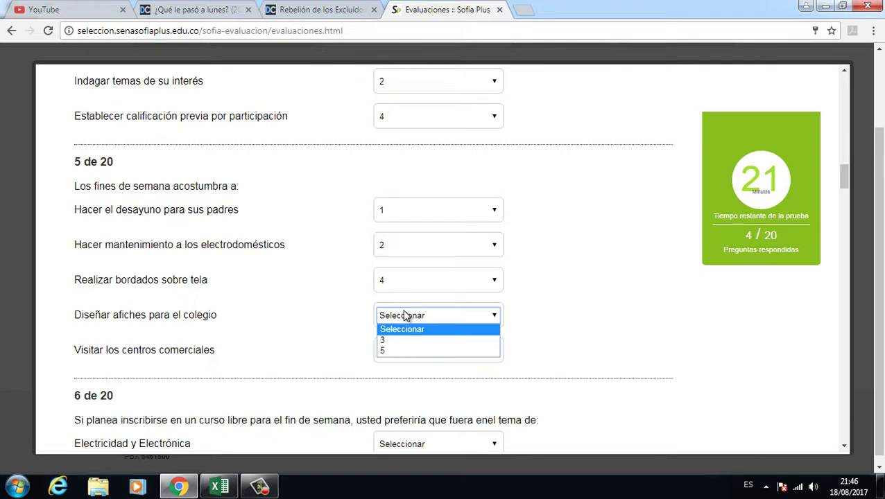
click(387, 352)
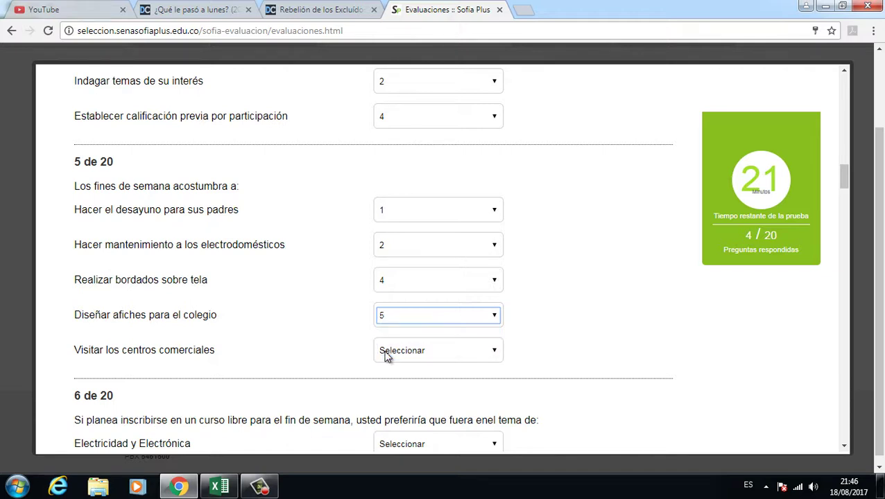
click(395, 348)
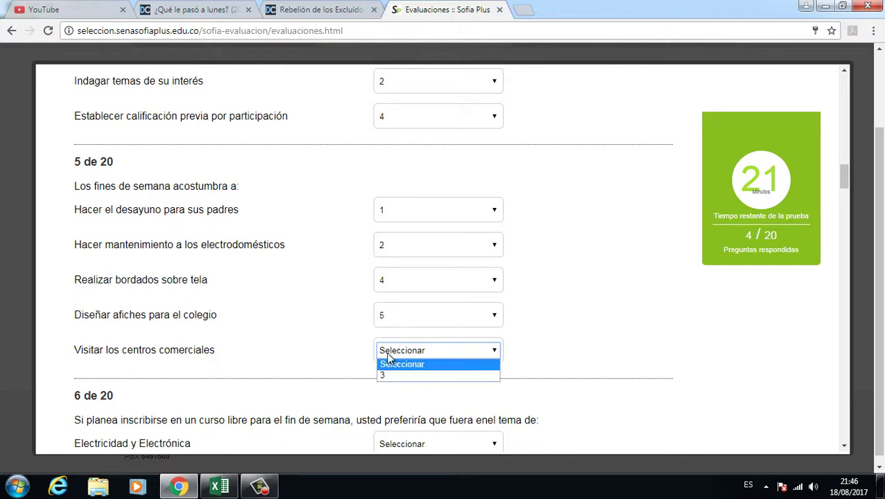
click(385, 378)
Step: Rank question 6's course topics: Primeros Auxilios 1, Electricidad y Electrónica 2, Mecánica Básica 3, Panadería y Repostería 4, Bordado sobre tela 5
scroll(432, 270, down, 3)
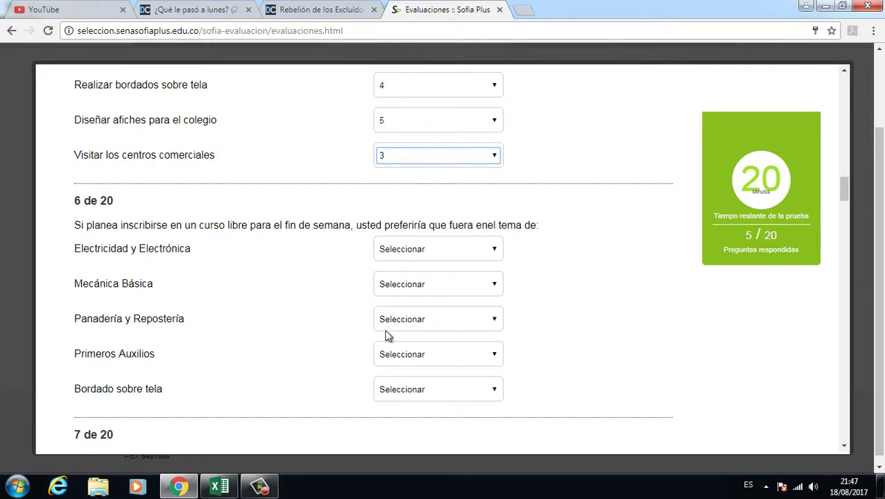
click(420, 355)
click(401, 379)
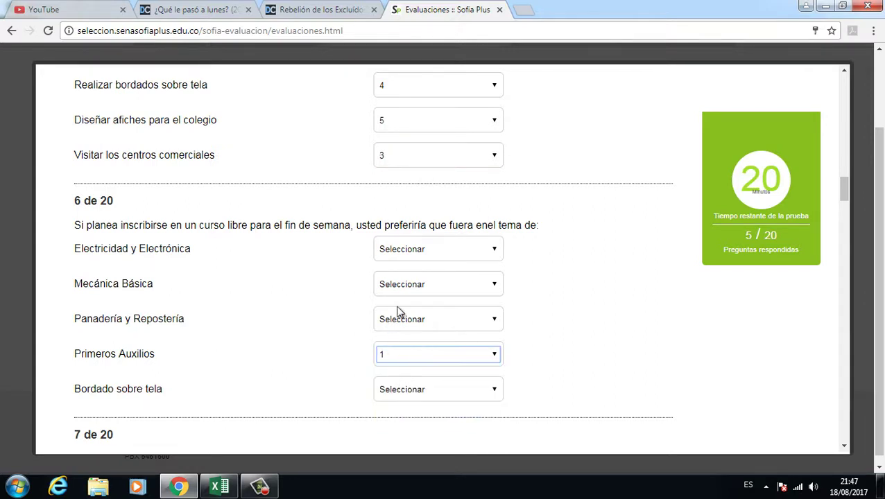
click(419, 257)
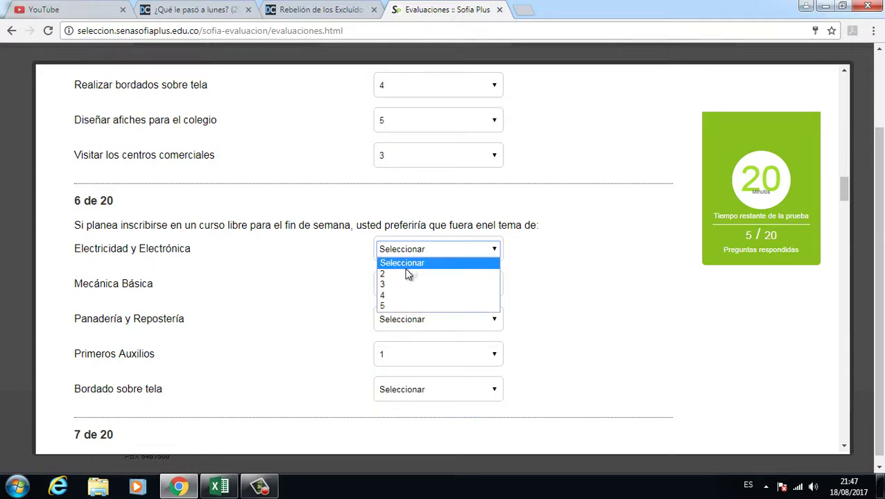
click(409, 272)
click(409, 286)
click(389, 312)
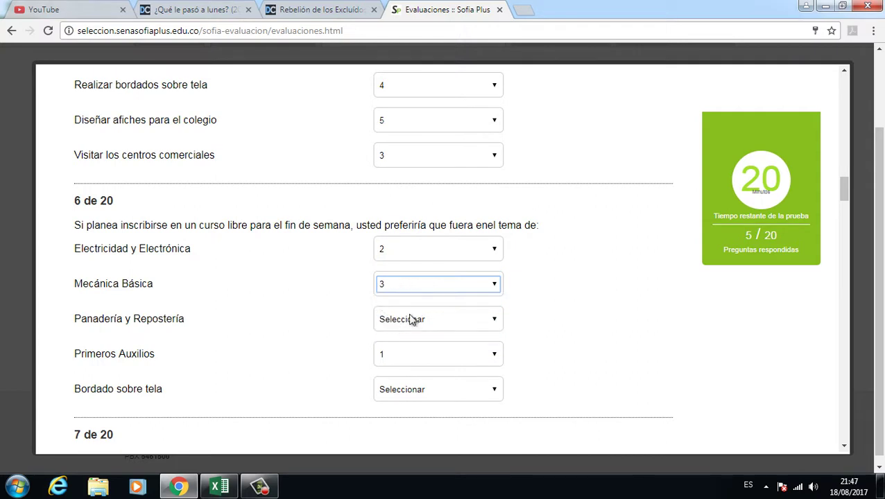
click(409, 318)
click(397, 344)
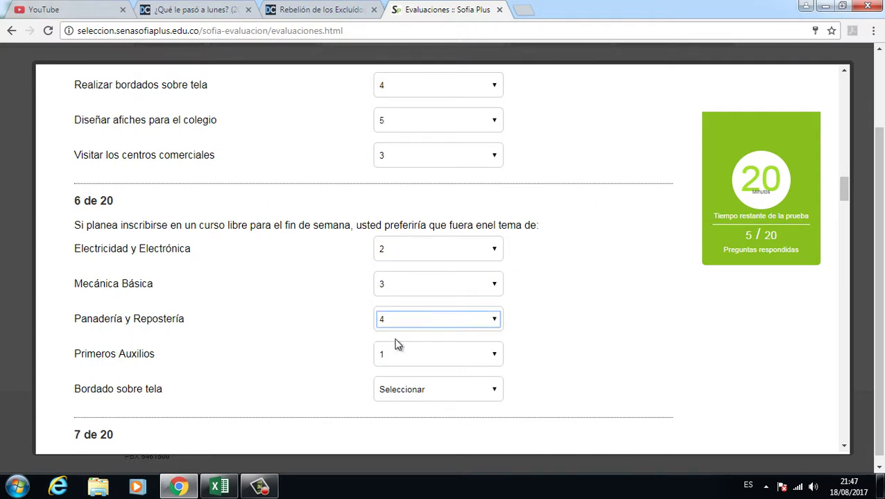
click(414, 393)
click(406, 417)
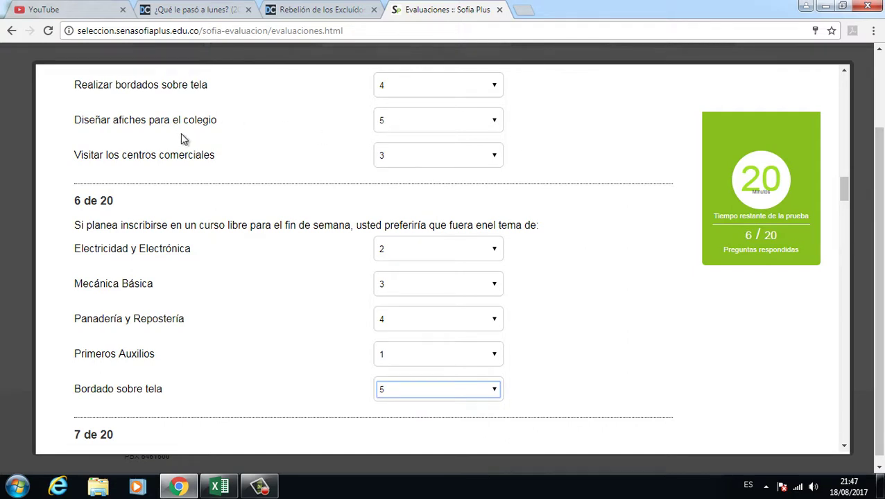
Step: Rank question 7's newspaper tasks: recolección de la información 1, diseño 2, manejo de la imprenta 3, lanzamiento de la primera edición 4, distribución 5
scroll(251, 184, up, 1)
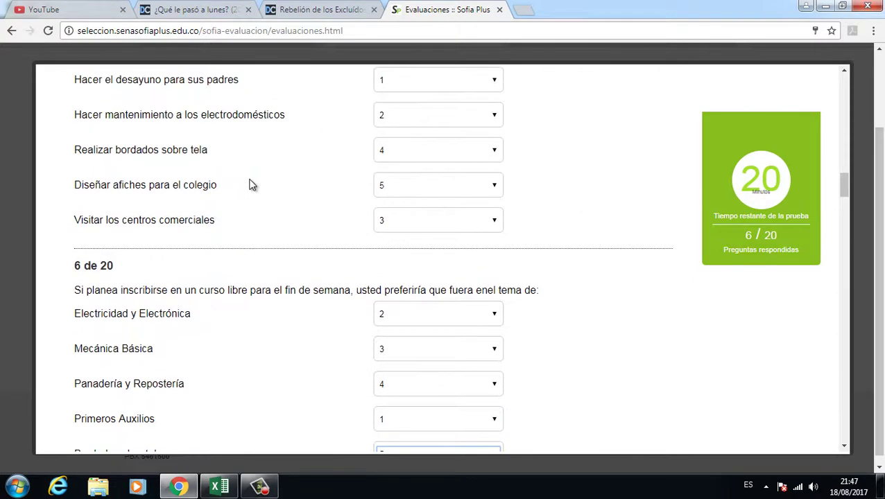
scroll(251, 184, up, 1)
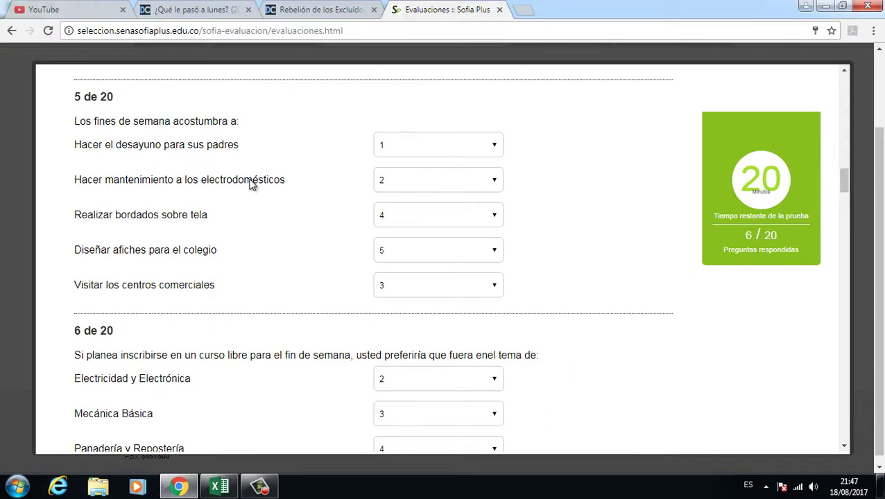
scroll(253, 184, down, 6)
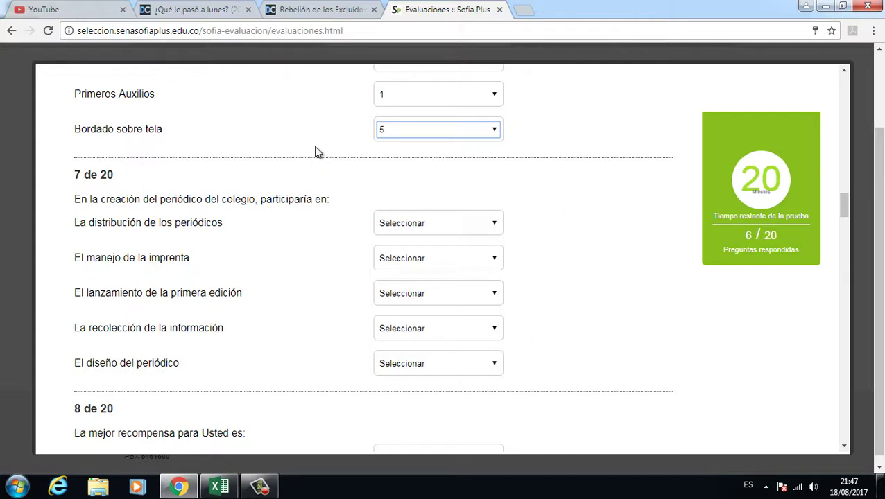
click(413, 328)
click(387, 356)
click(393, 368)
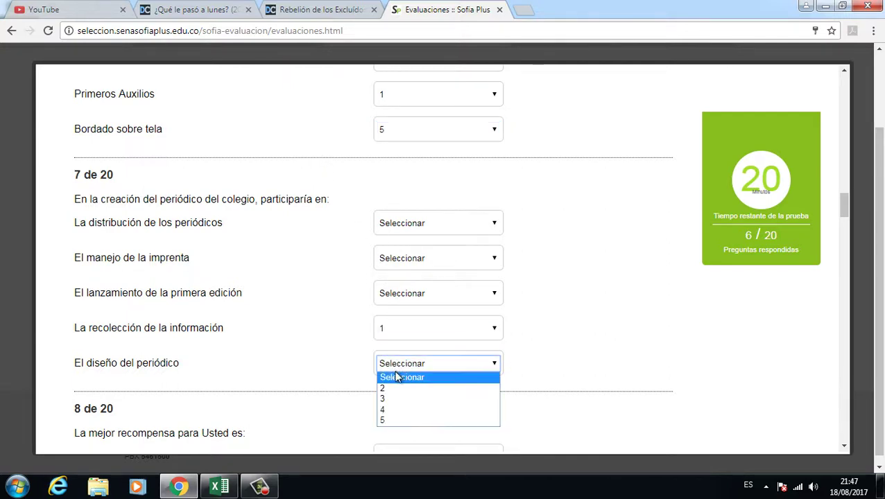
click(385, 388)
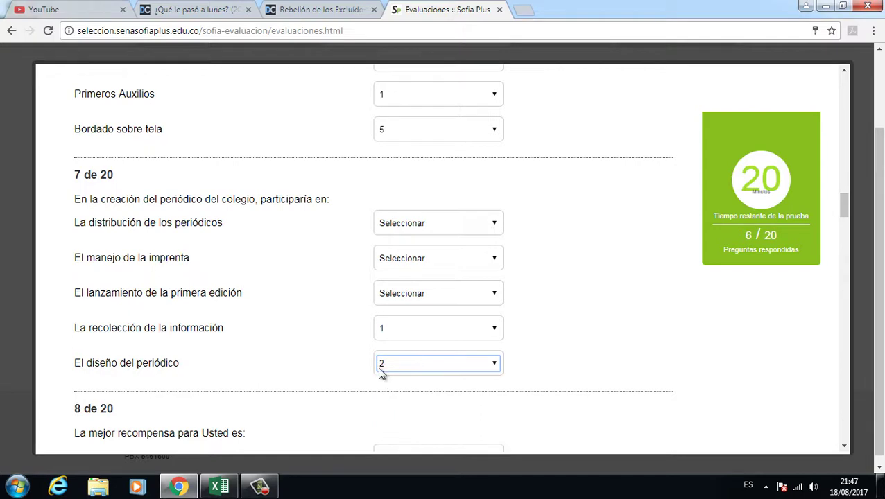
click(405, 260)
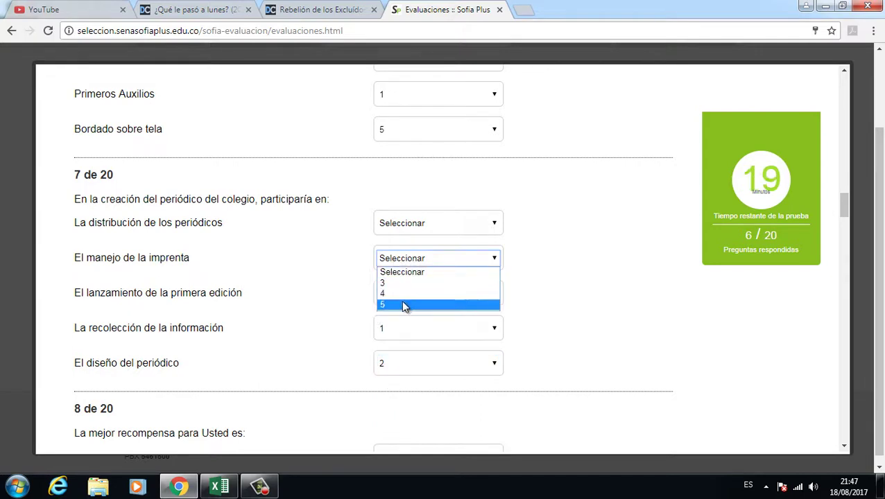
click(399, 284)
click(419, 229)
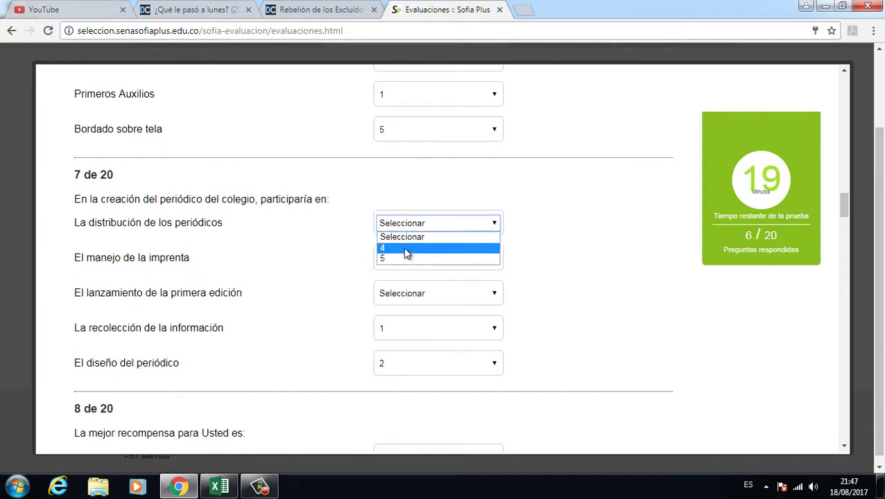
click(407, 251)
click(401, 293)
click(439, 226)
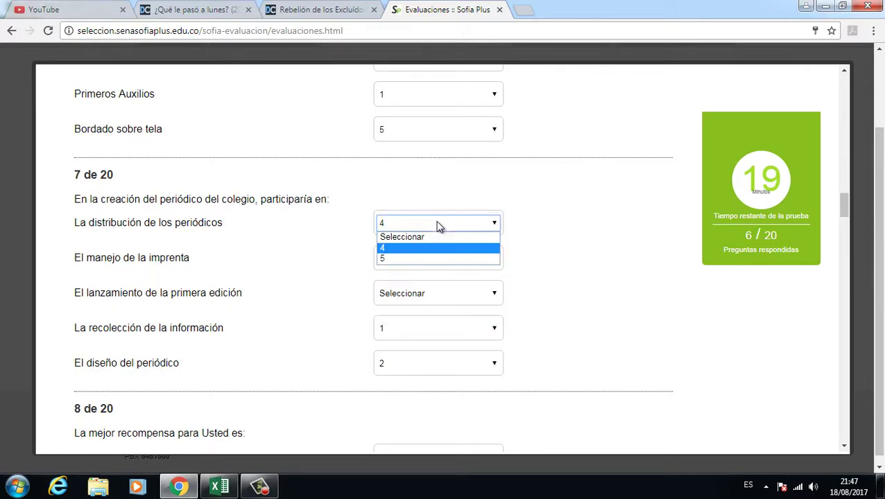
click(400, 258)
click(401, 293)
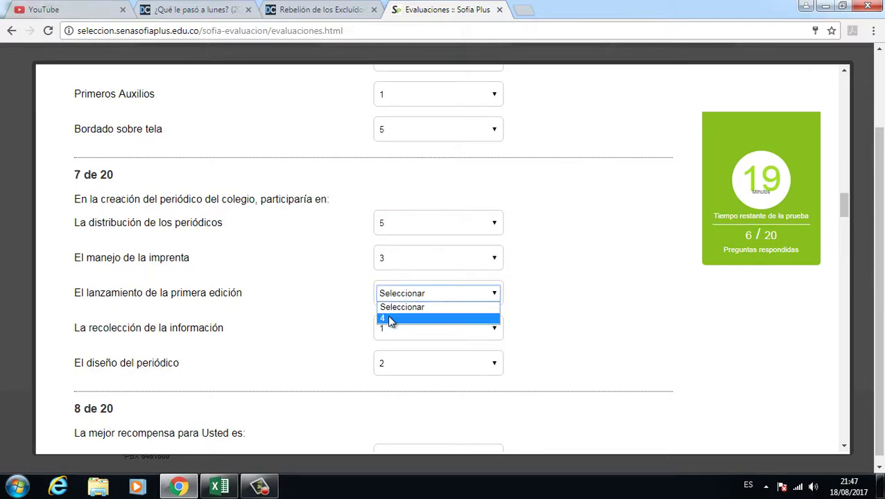
click(389, 318)
Step: Rank question 8's rewards: aparato electrónico 1, cenar en un restaurante famoso 2, negocio rentable 3, viaje al extranjero 4, diseño de alta costura 5
scroll(424, 281, down, 3)
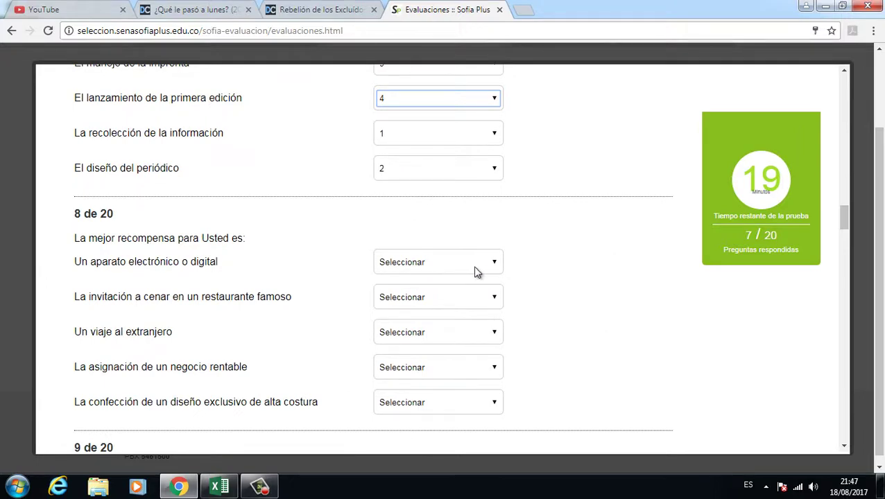
scroll(488, 258, down, 1)
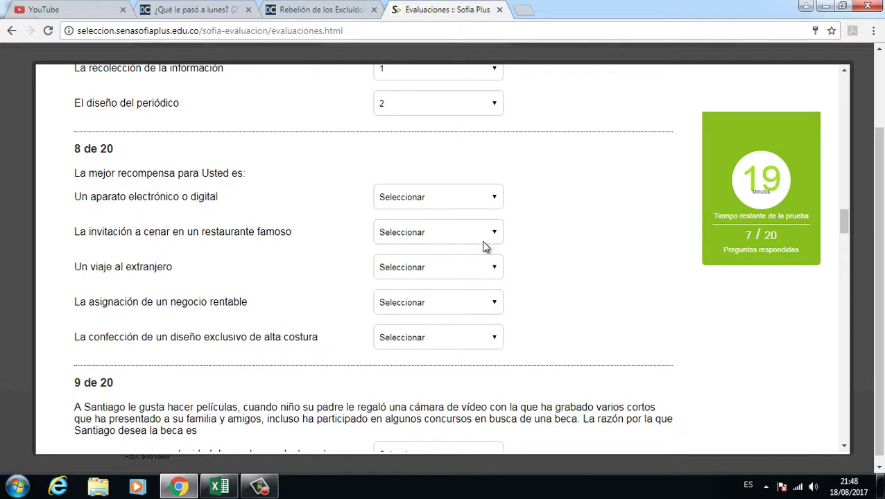
click(422, 338)
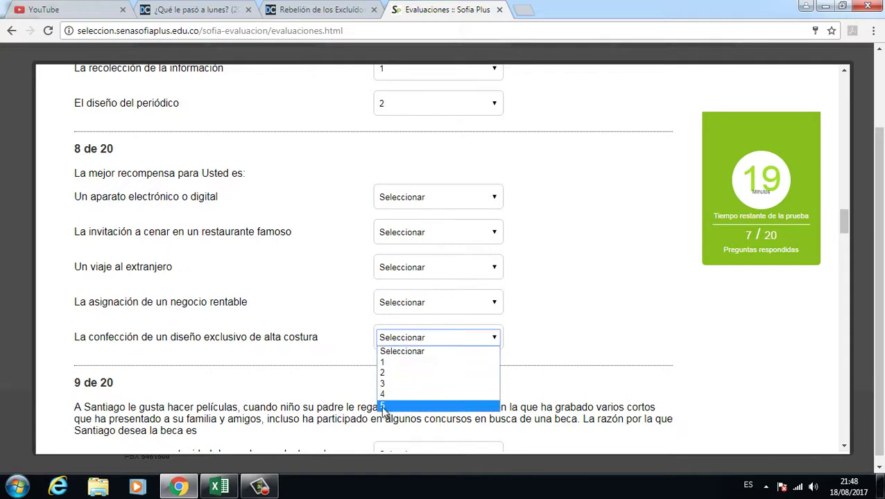
click(383, 407)
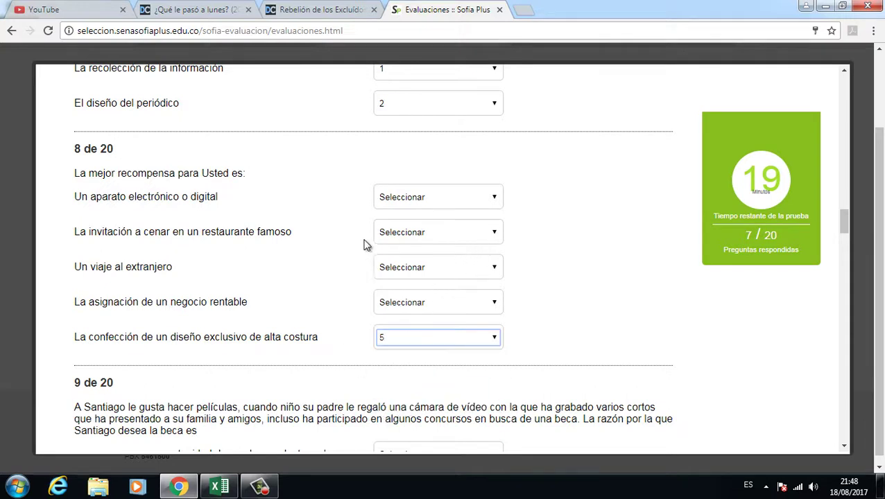
click(416, 200)
click(394, 221)
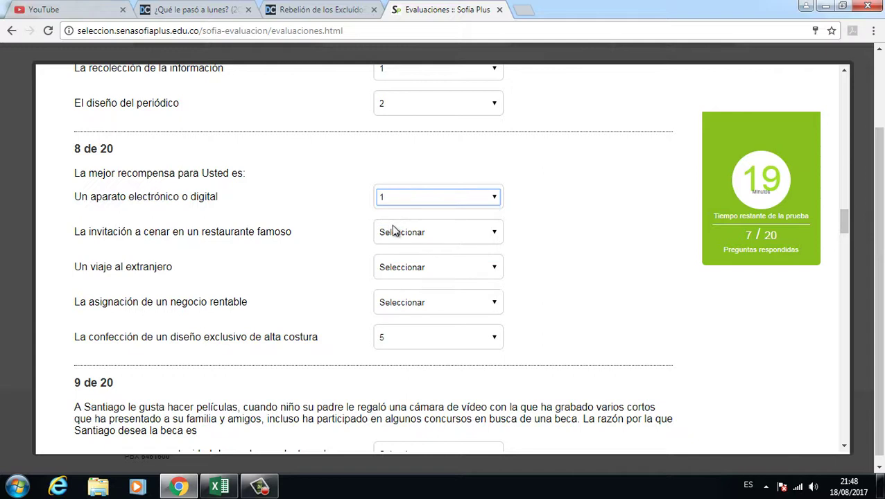
click(392, 233)
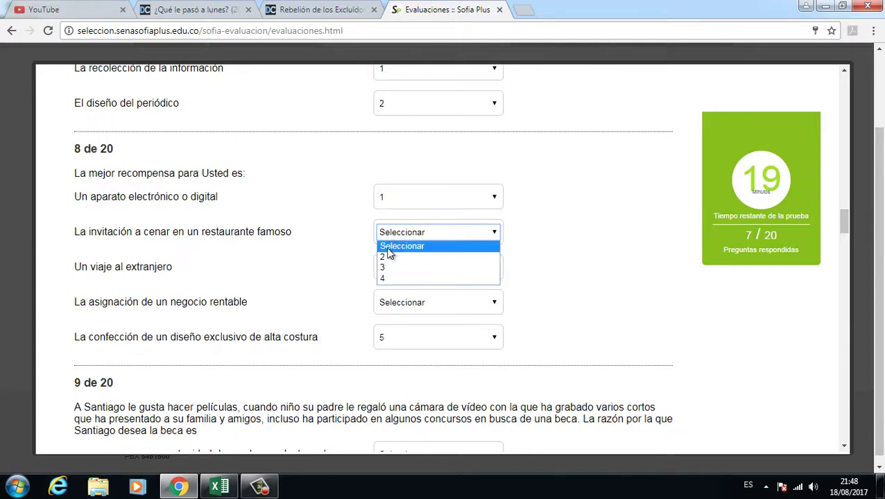
click(387, 256)
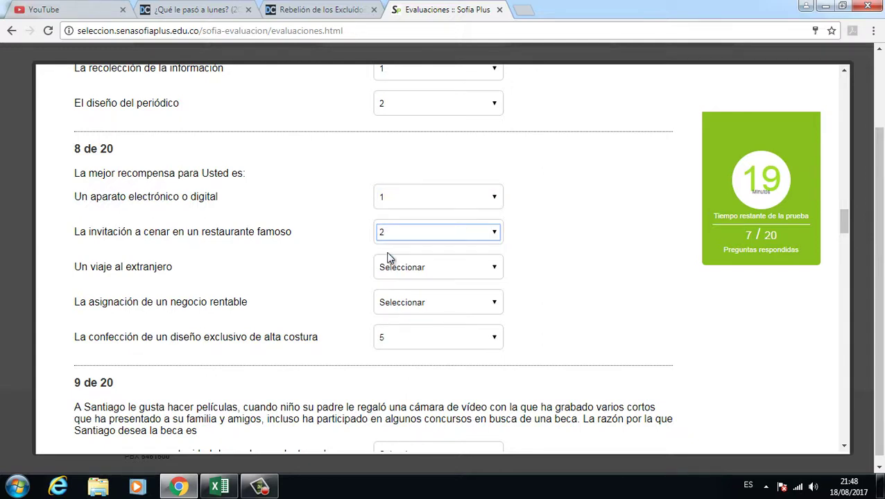
click(402, 303)
click(383, 329)
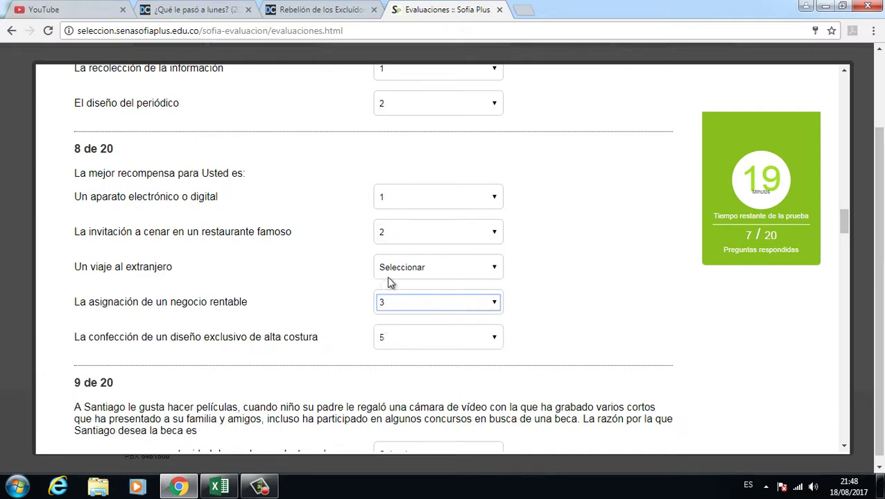
click(391, 269)
click(386, 292)
Step: Rank question 9's scholarship reasons: estudiar y hacerse profesional 1, productores lo conozcan 2, demostrar talento 3, reconocimiento de su trabajo 4, dinero suficiente 5
scroll(425, 245, down, 3)
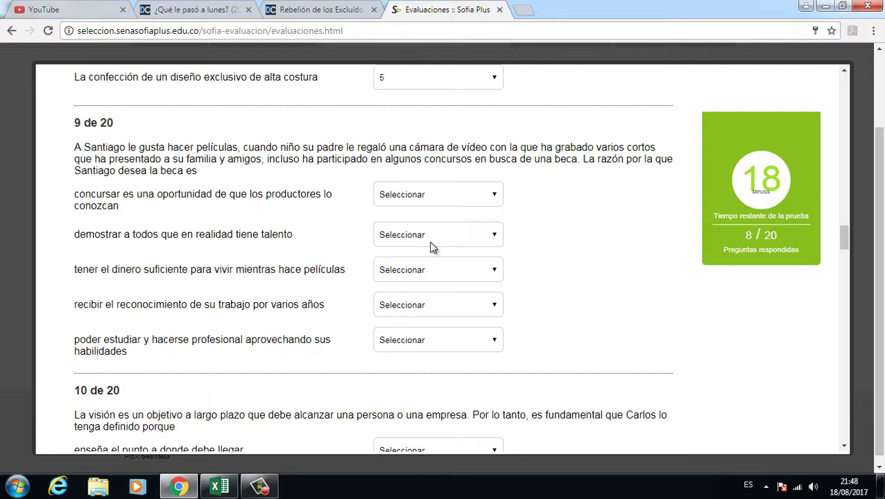
click(422, 269)
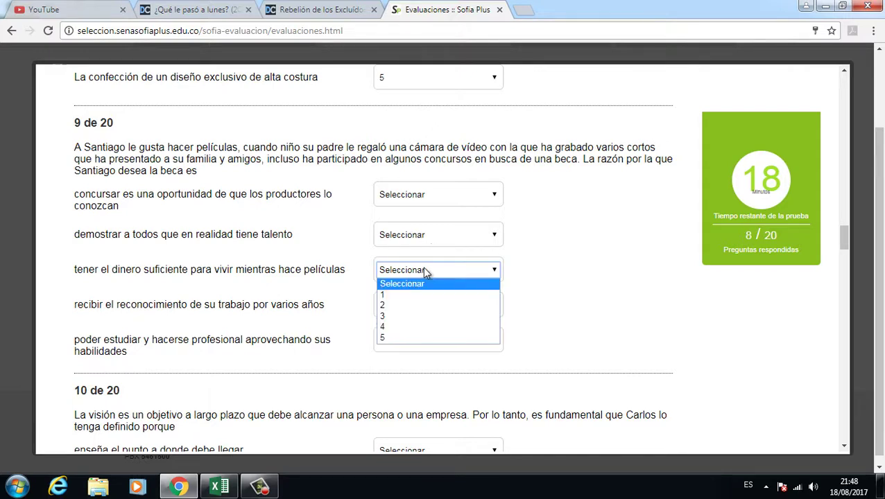
click(390, 339)
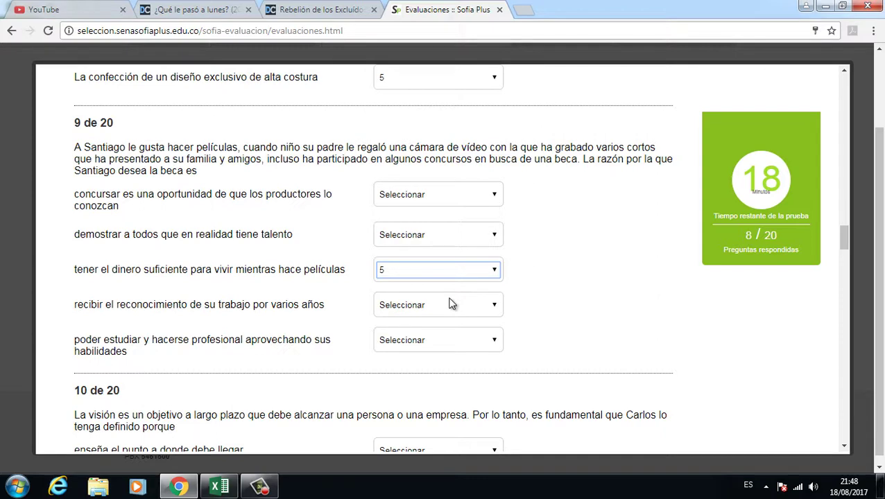
click(428, 342)
click(388, 364)
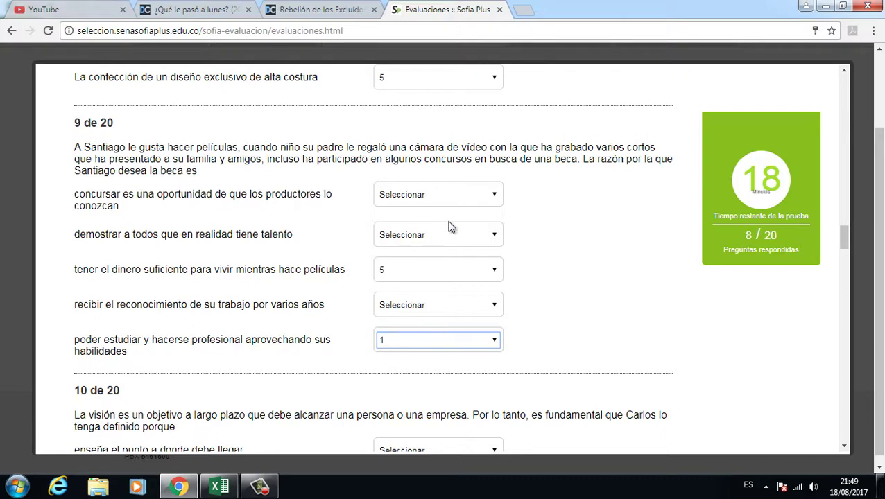
click(425, 198)
click(397, 220)
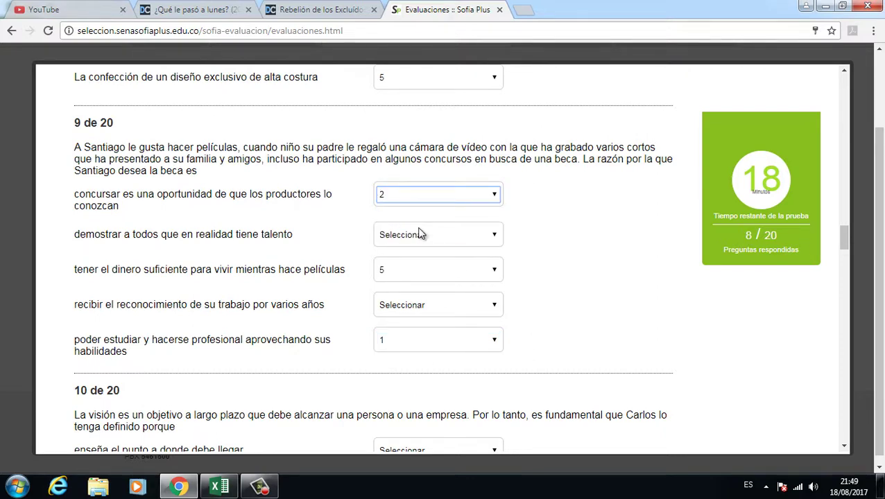
click(419, 233)
click(382, 259)
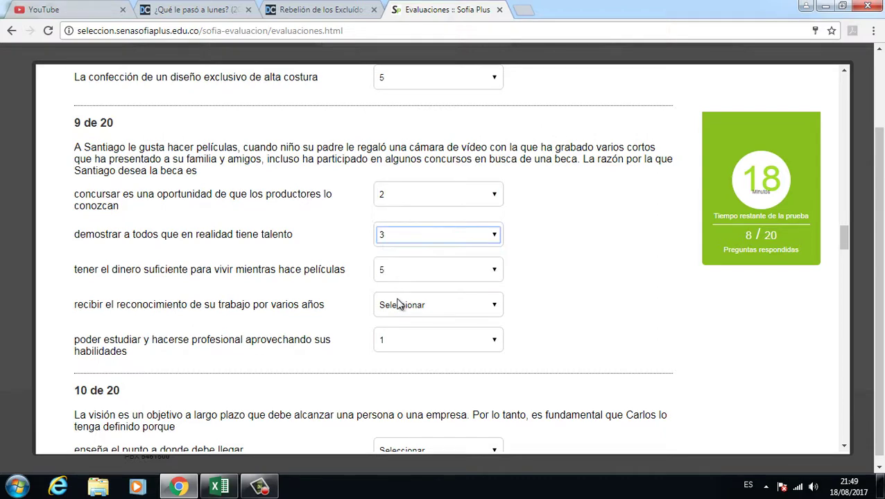
click(396, 304)
click(390, 329)
Step: Rank question 10's vision reasons: señala su meta 1, muestra cómo llegar 2, delimita su camino 3, enseña el punto 4, indica sus logros 5
scroll(490, 286, down, 3)
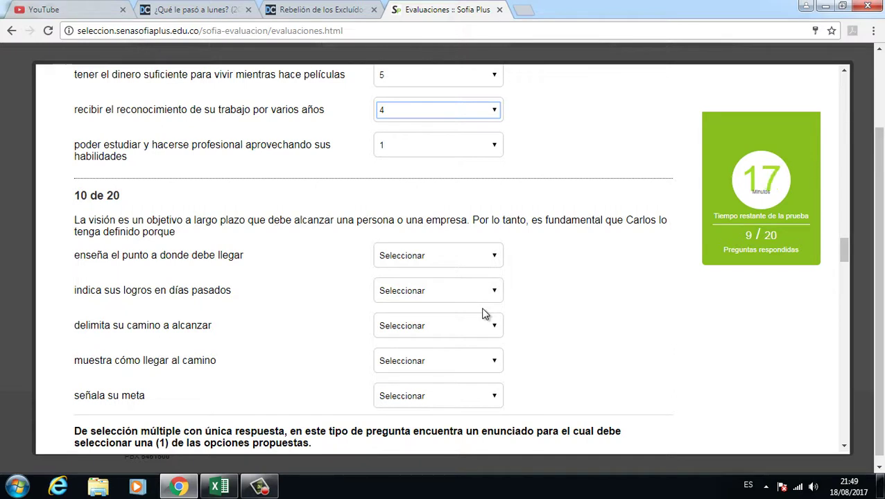
click(417, 400)
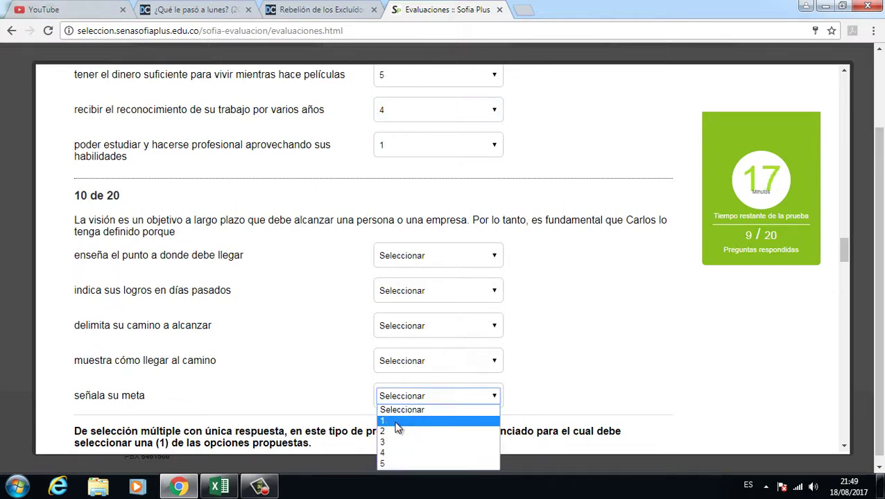
click(400, 419)
click(387, 369)
click(392, 392)
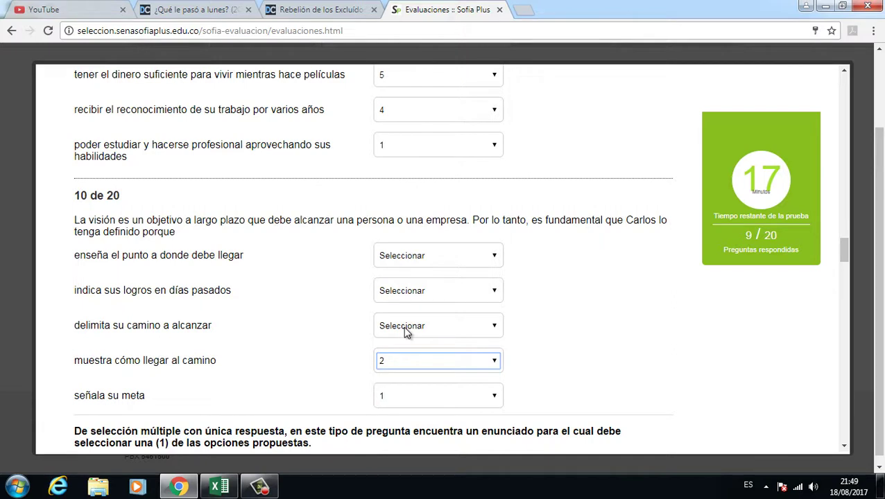
click(405, 329)
click(397, 352)
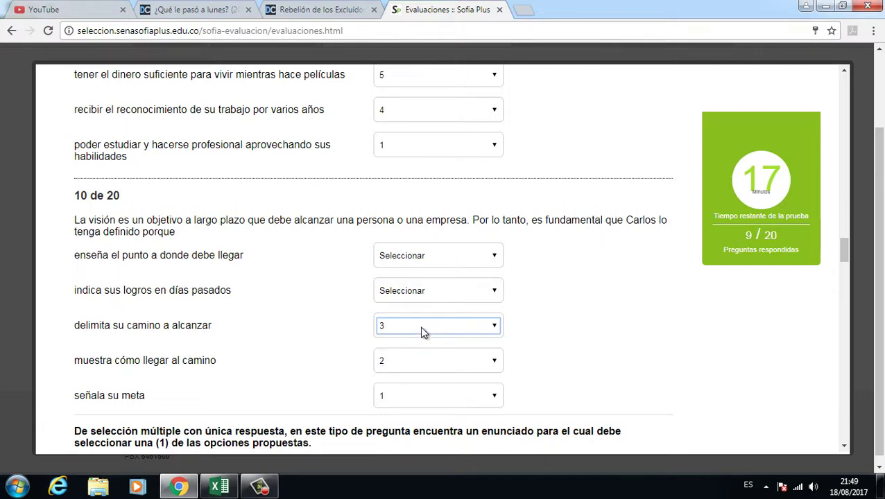
click(407, 292)
click(397, 327)
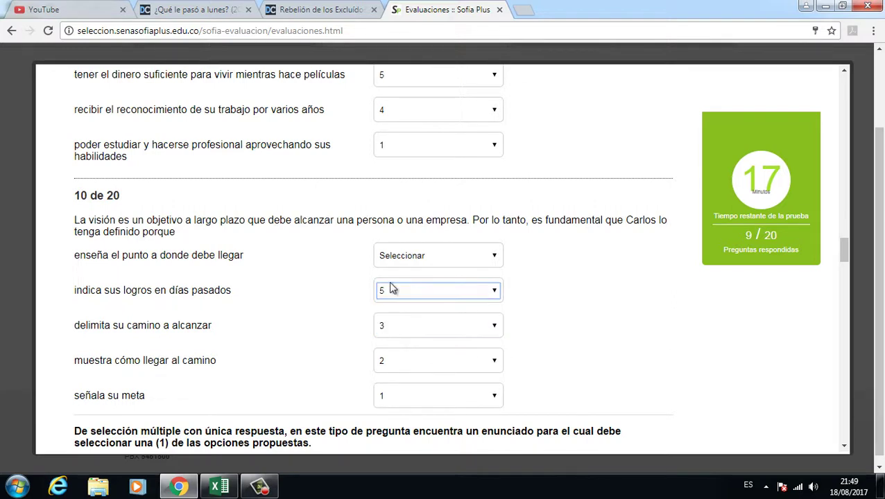
click(408, 255)
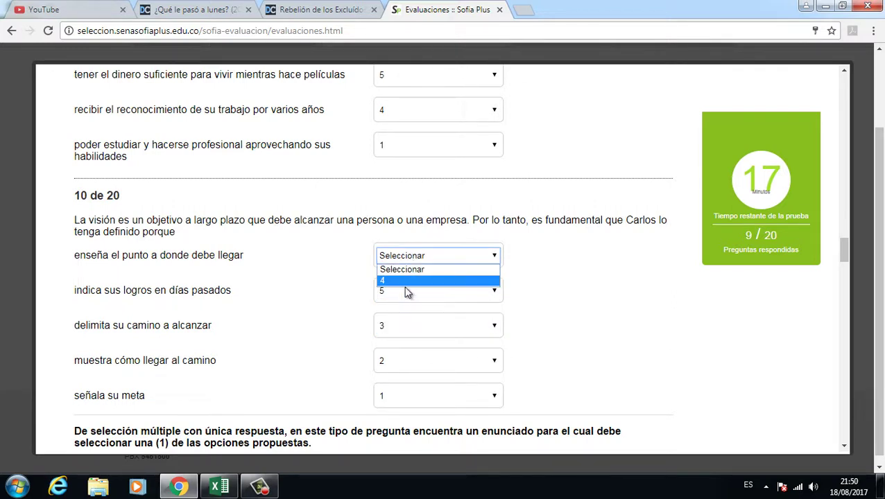
click(403, 281)
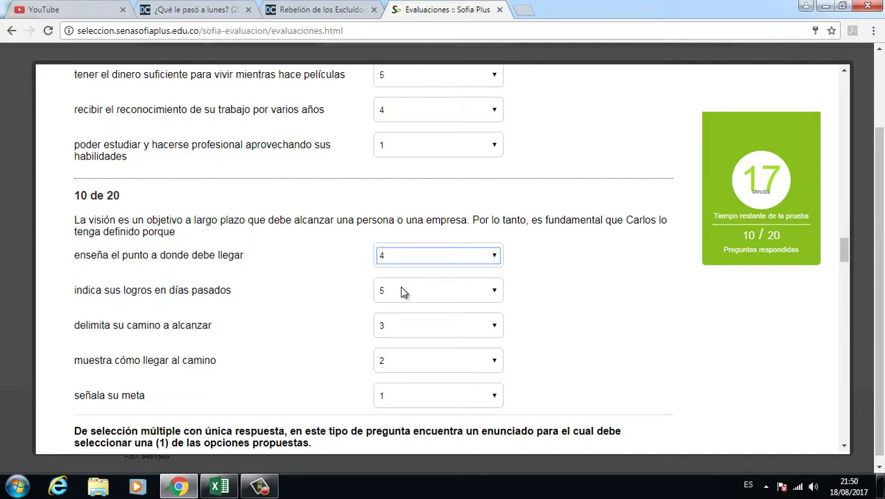
Step: Answer question 11 by choosing figure A as the cube formed by folding the yellow pattern
scroll(419, 314, down, 2)
scroll(419, 314, down, 2)
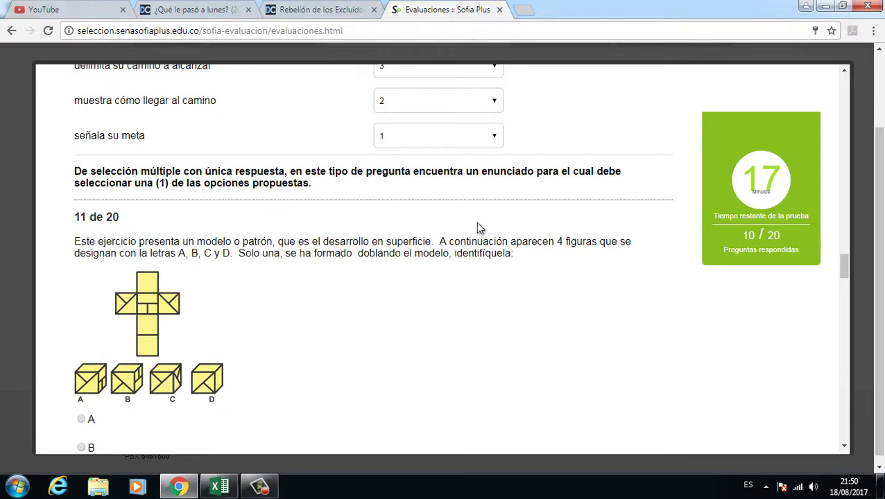
scroll(477, 229, down, 1)
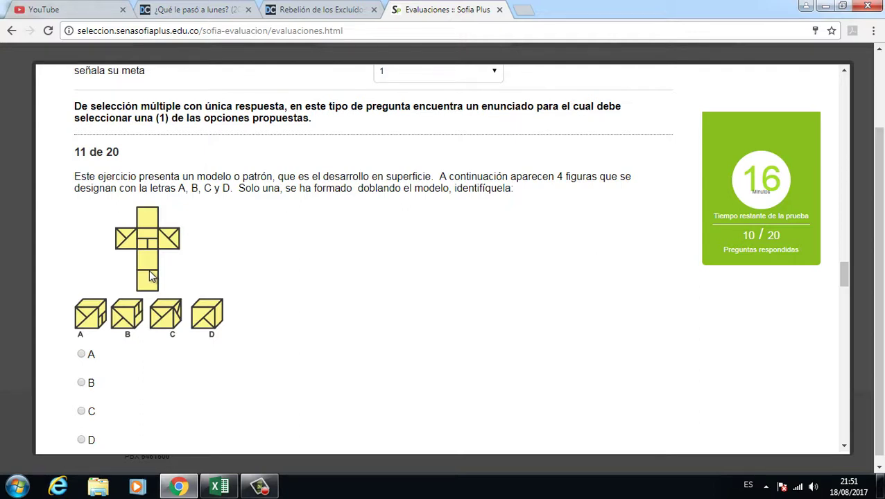
click(82, 354)
scroll(332, 233, down, 1)
scroll(332, 233, down, 3)
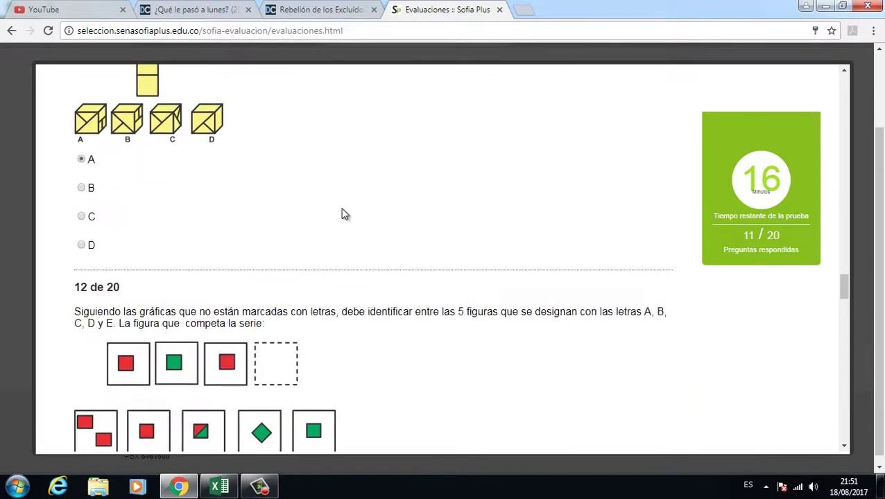